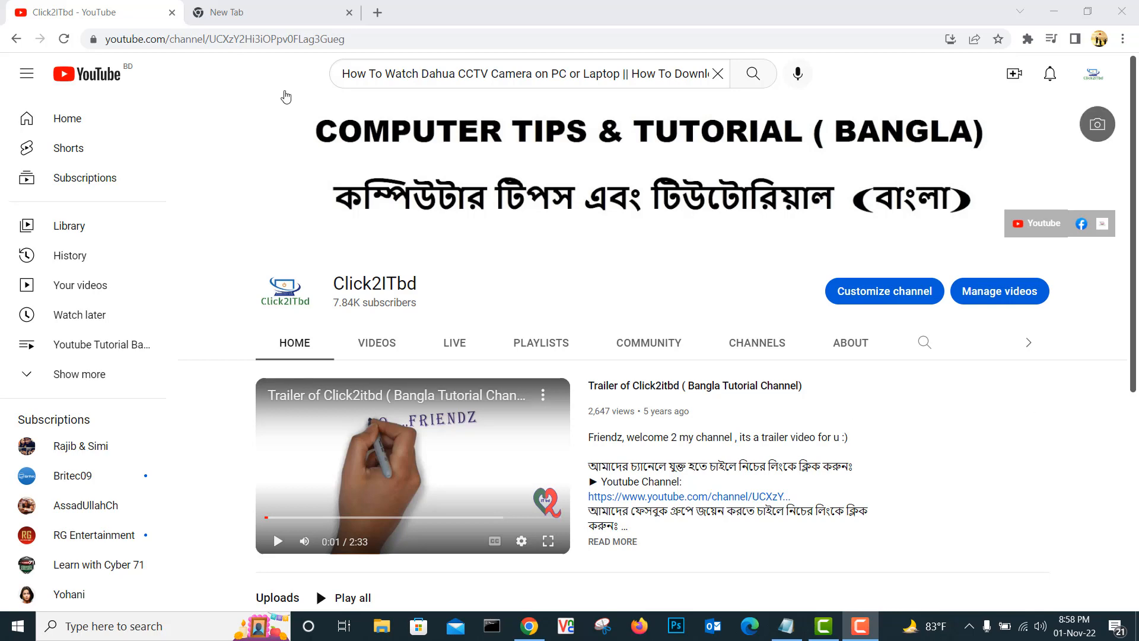
# Search Google for 'smartpss' and open the SmartPSS - Dahua Wiki result.
pyautogui.click(283, 16)
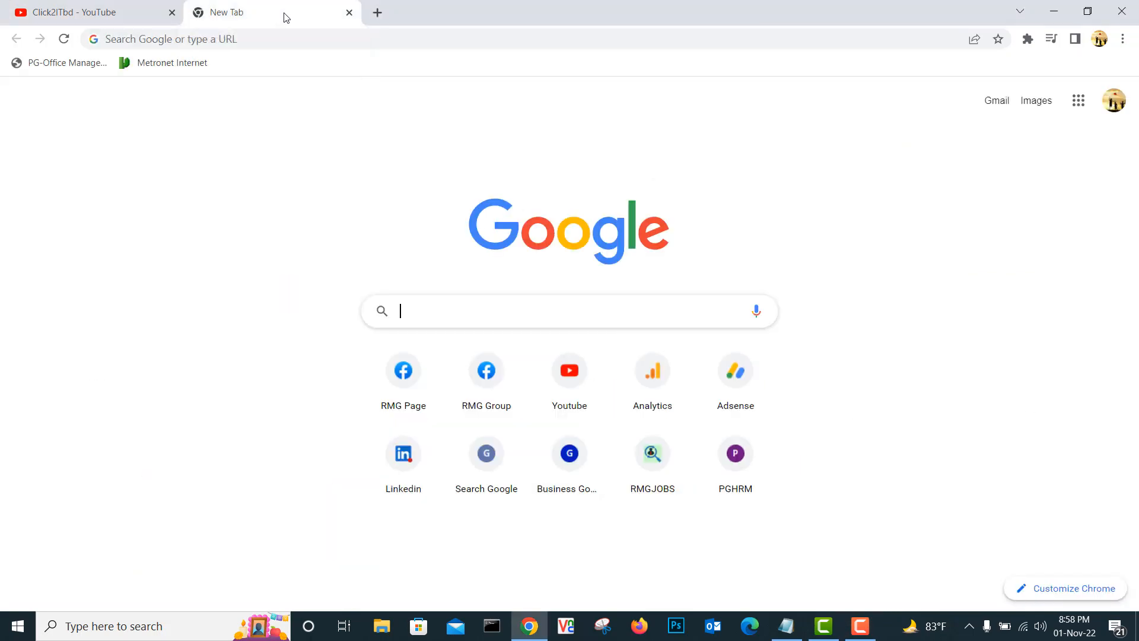
pyautogui.click(511, 304)
pyautogui.write('sm')
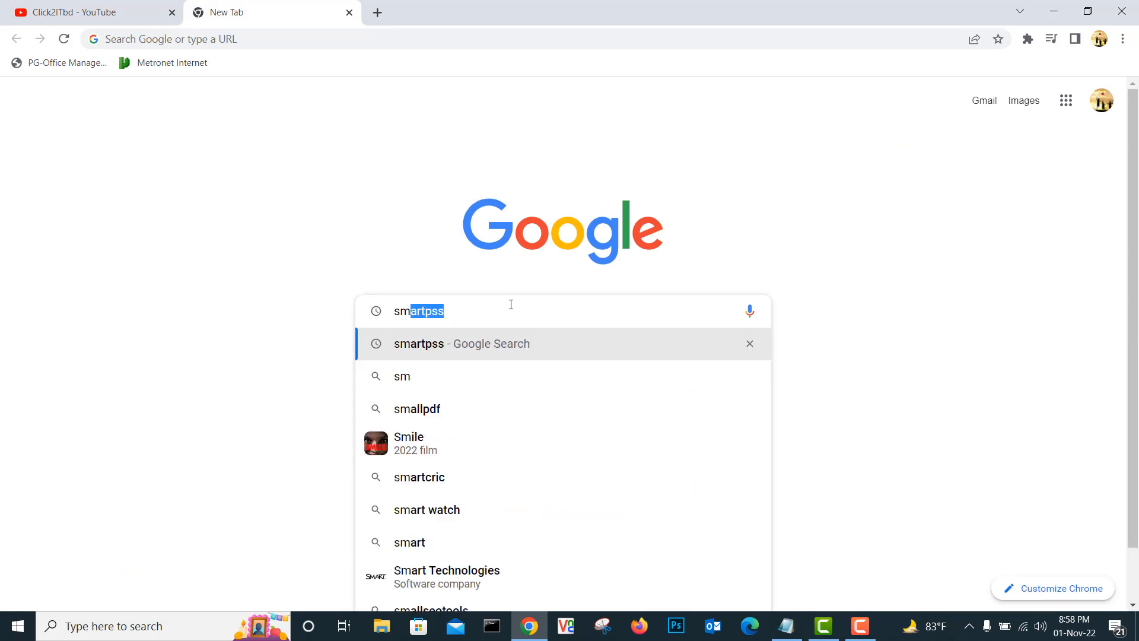
pyautogui.press('Right')
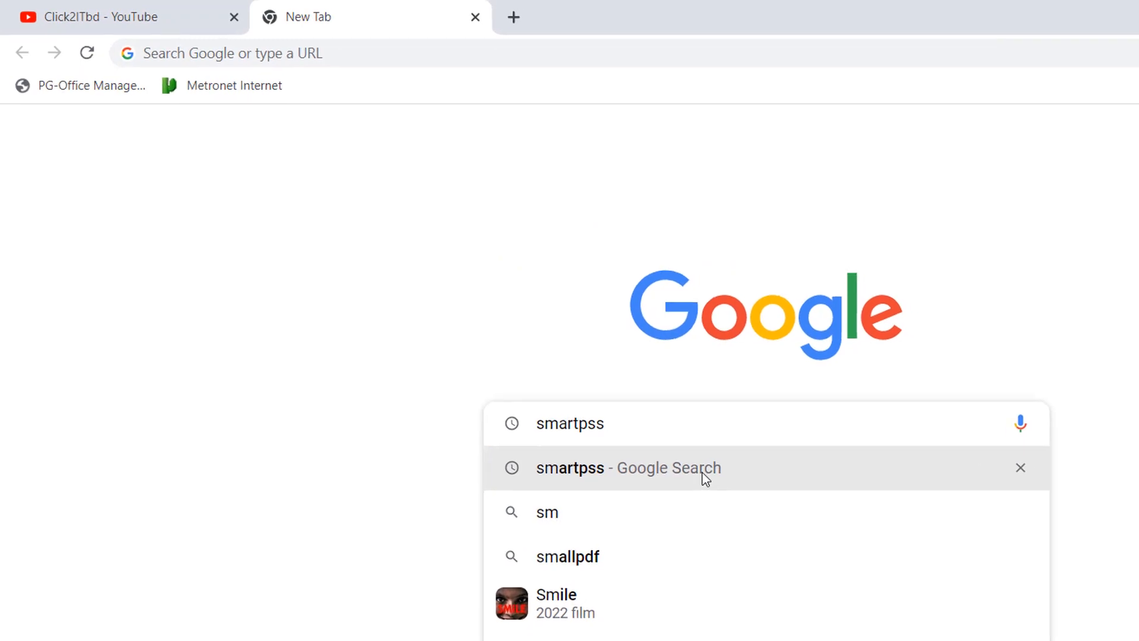
pyautogui.click(713, 483)
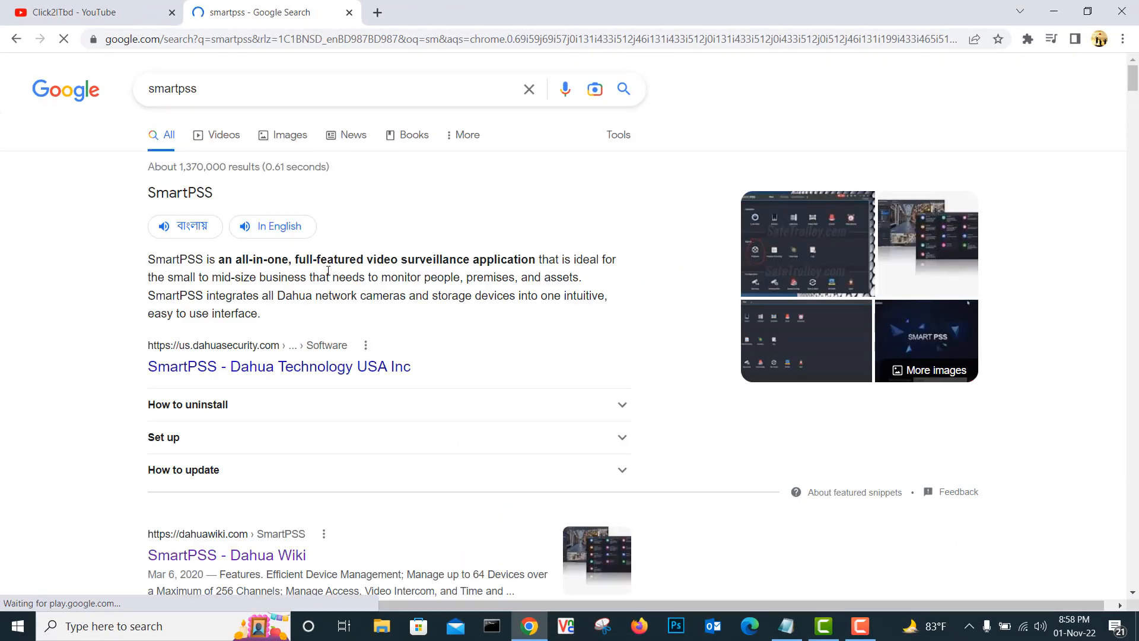
pyautogui.scroll(-4, 449, 292)
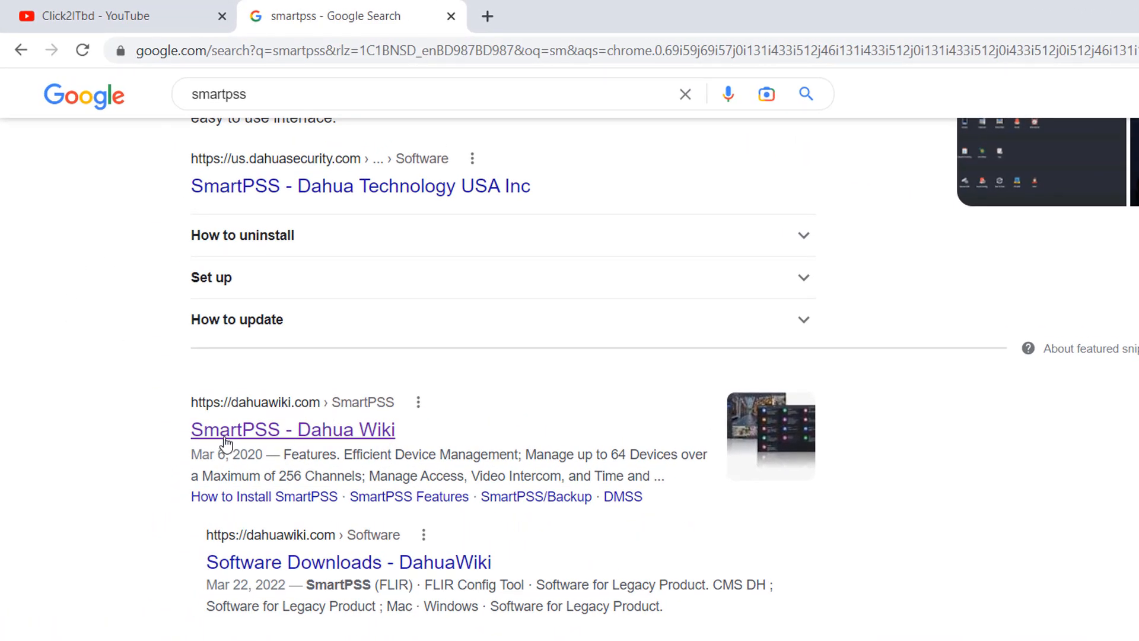
pyautogui.click(343, 438)
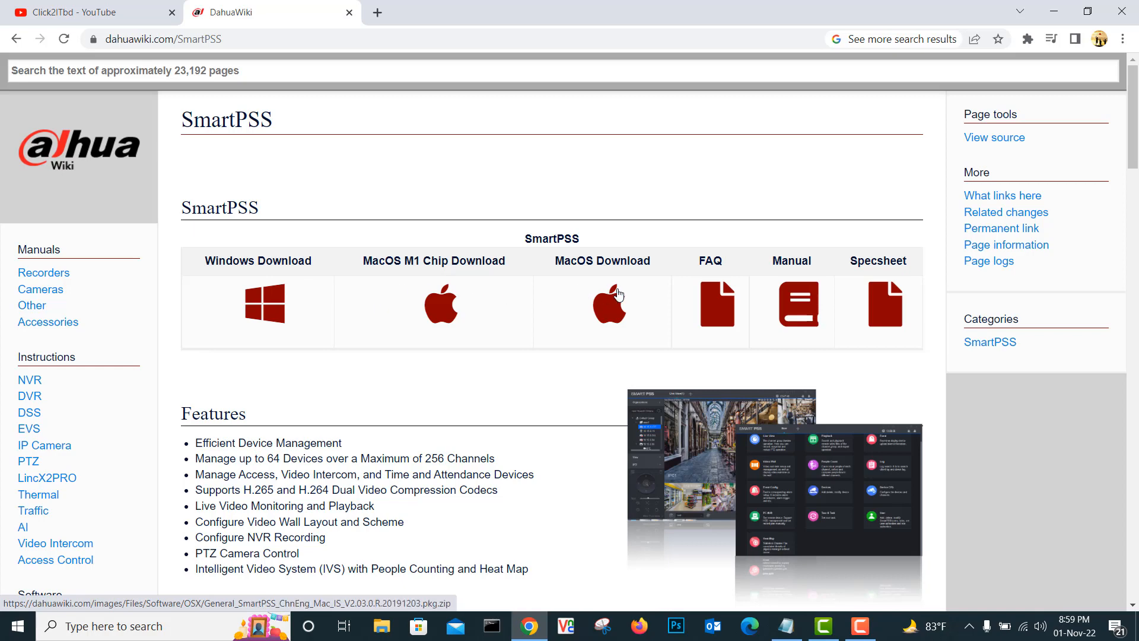
# Download the Windows SmartPSS zip from Dahua Wiki, then minimize Chrome to the desktop.
pyautogui.click(272, 311)
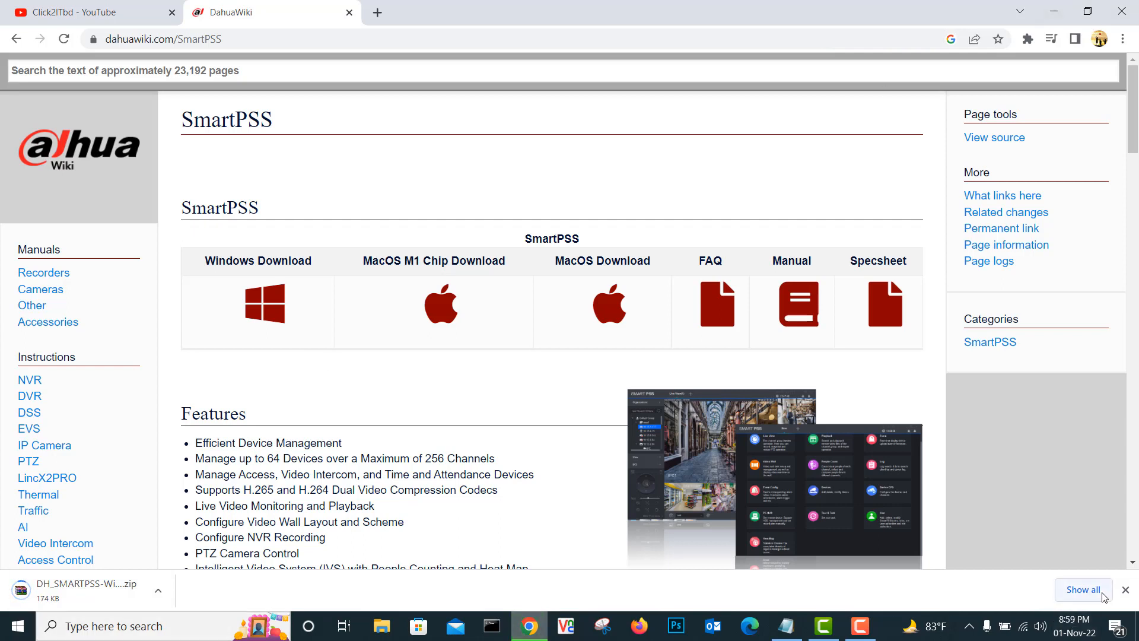
pyautogui.click(1125, 591)
pyautogui.click(1054, 11)
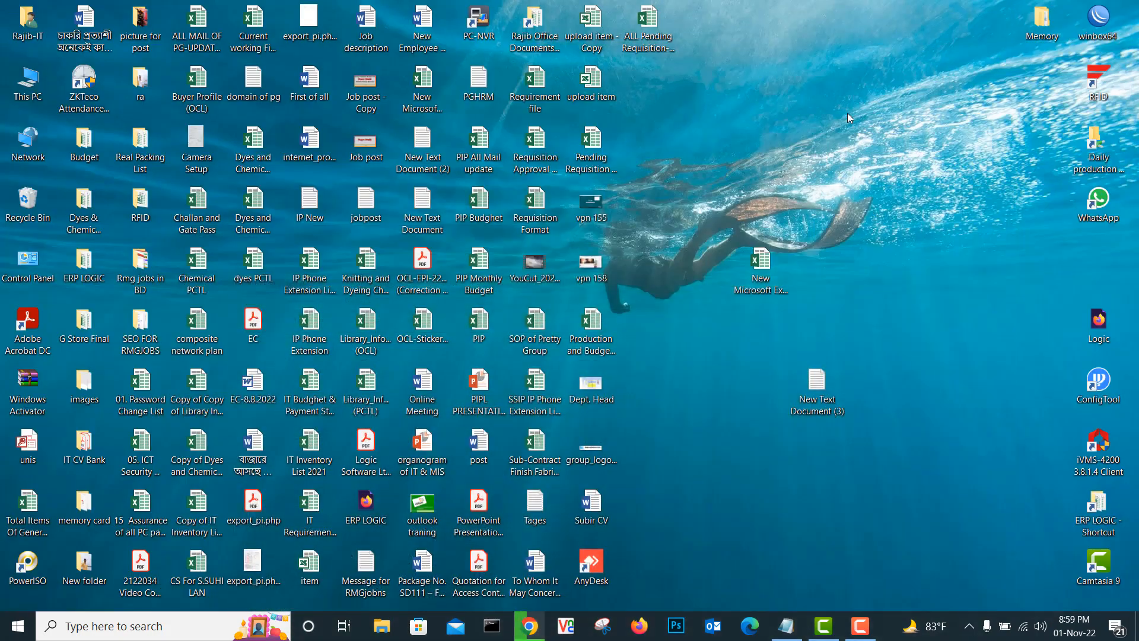
# Open the DH_SMARTPSS zip from Downloads in WinRAR and close the licence reminder.
pyautogui.doubleClick(28, 83)
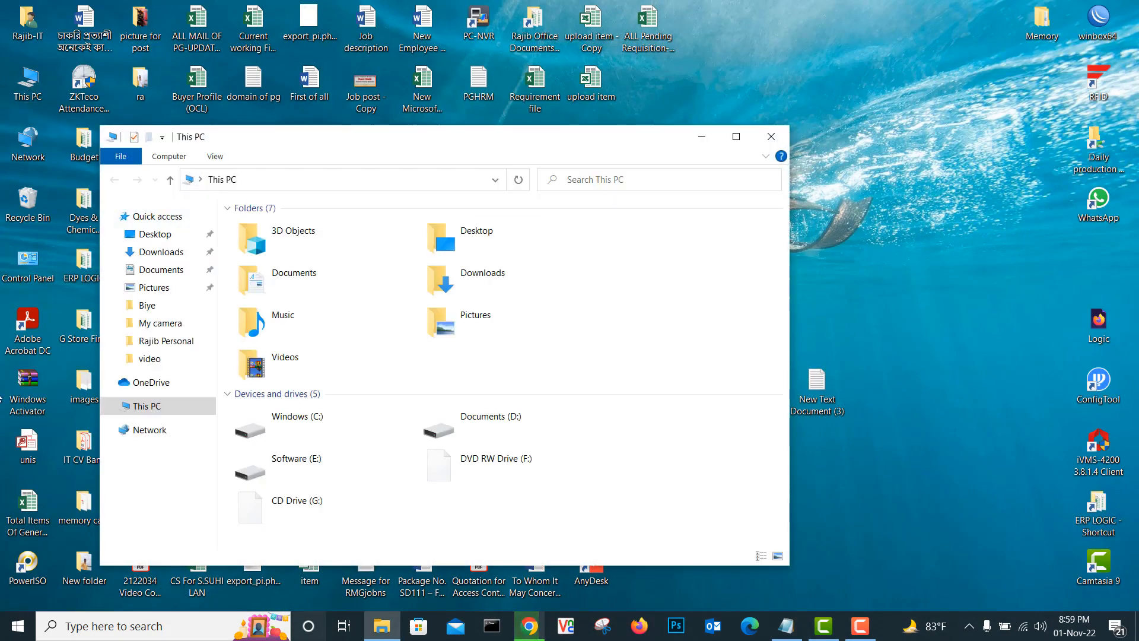
pyautogui.click(736, 137)
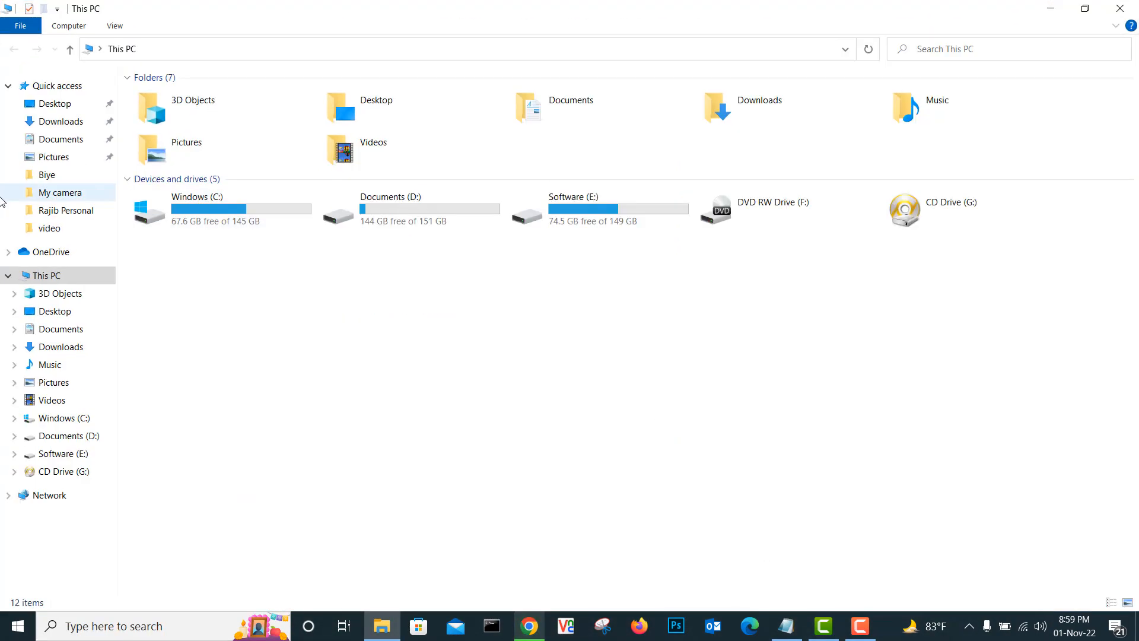
pyautogui.click(52, 121)
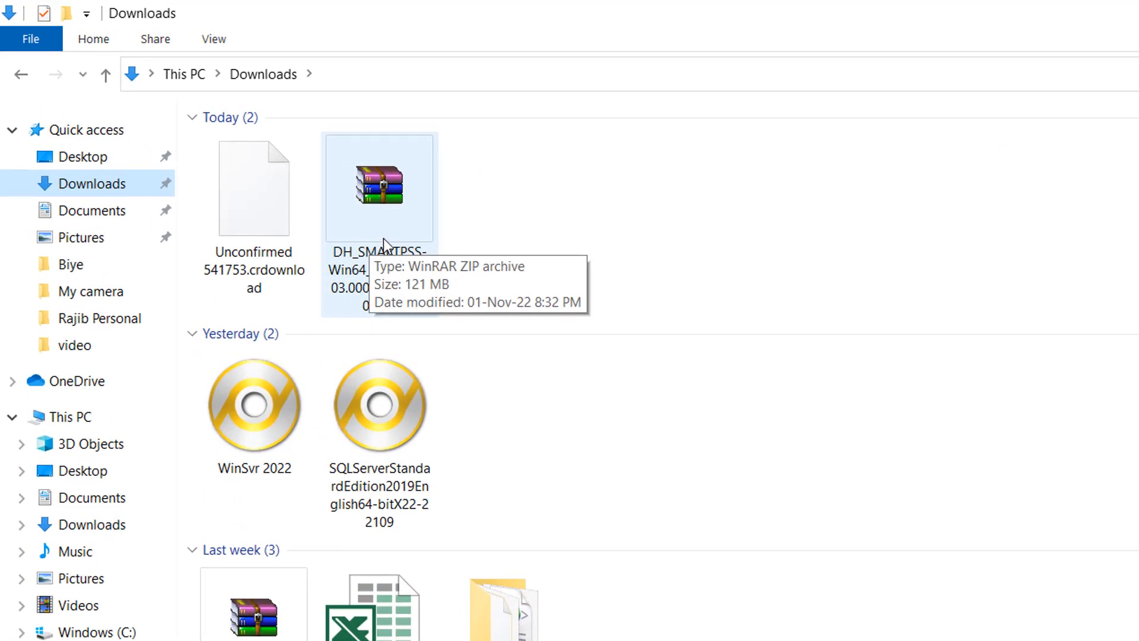
pyautogui.click(650, 423)
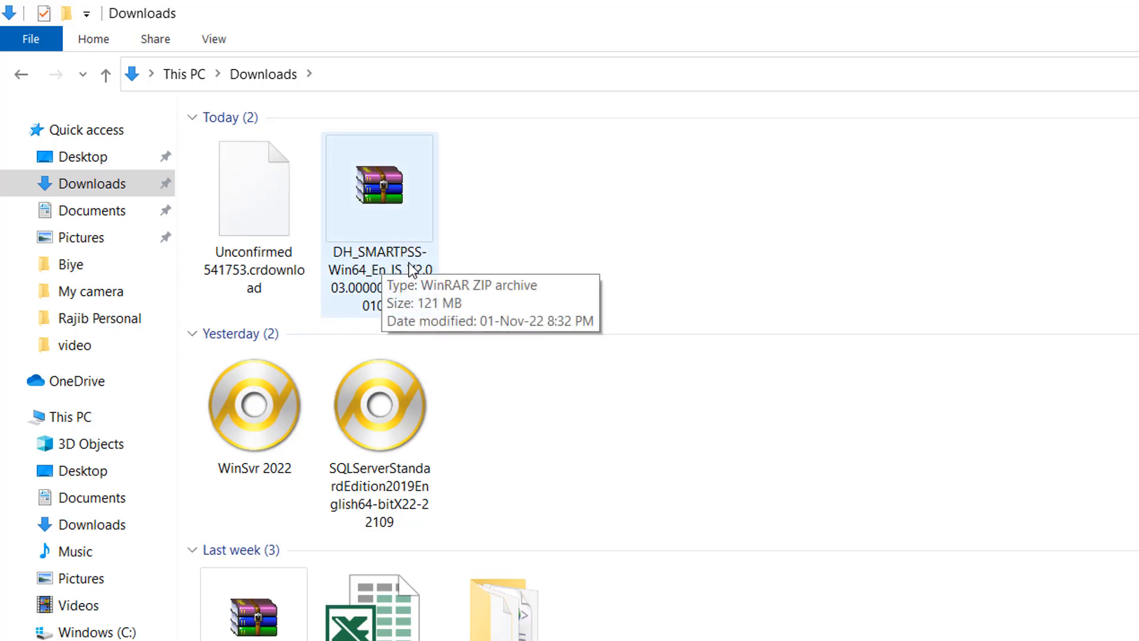
pyautogui.click(394, 271)
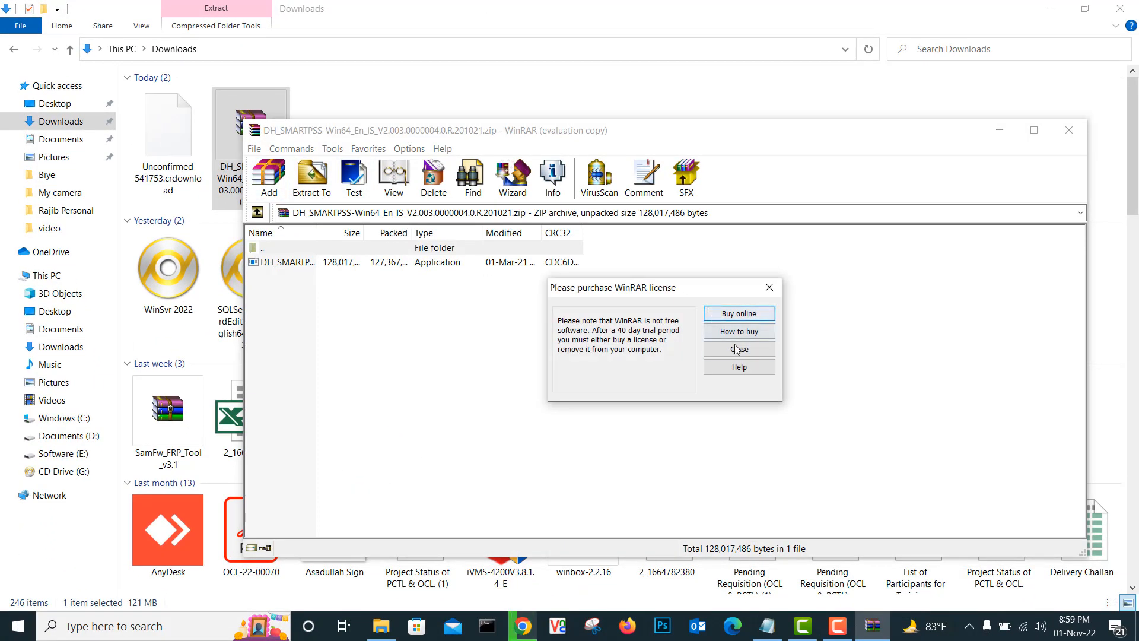
pyautogui.click(737, 349)
# Install SmartPSS and Storage Service to the default Program Files folder, then finish the installer.
pyautogui.doubleClick(303, 263)
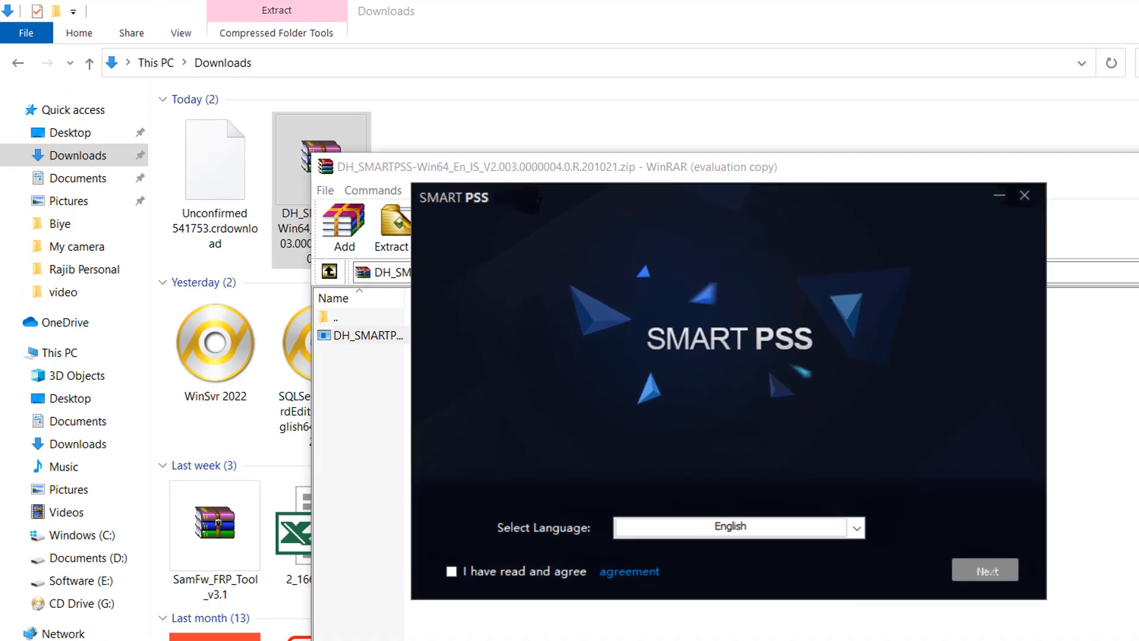
pyautogui.click(1000, 132)
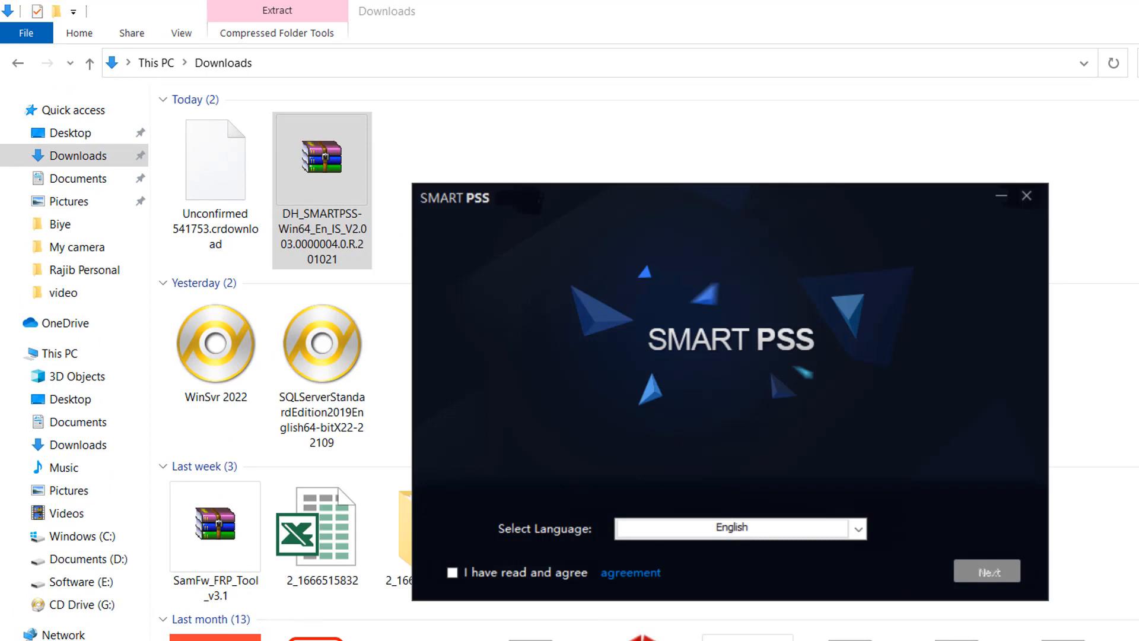
pyautogui.click(451, 573)
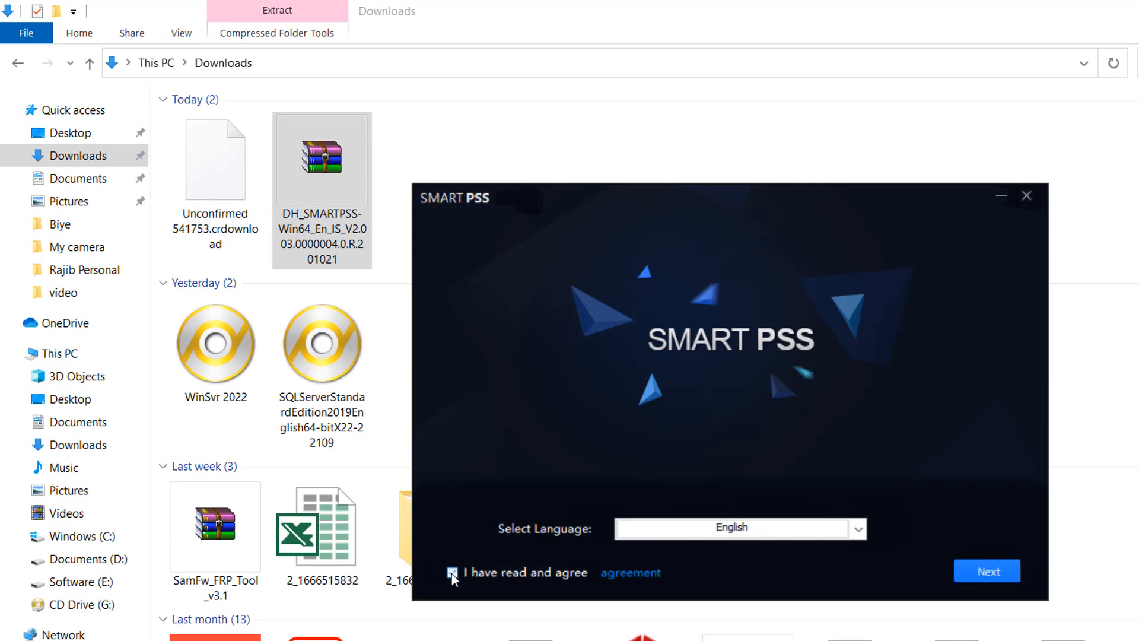
pyautogui.click(994, 569)
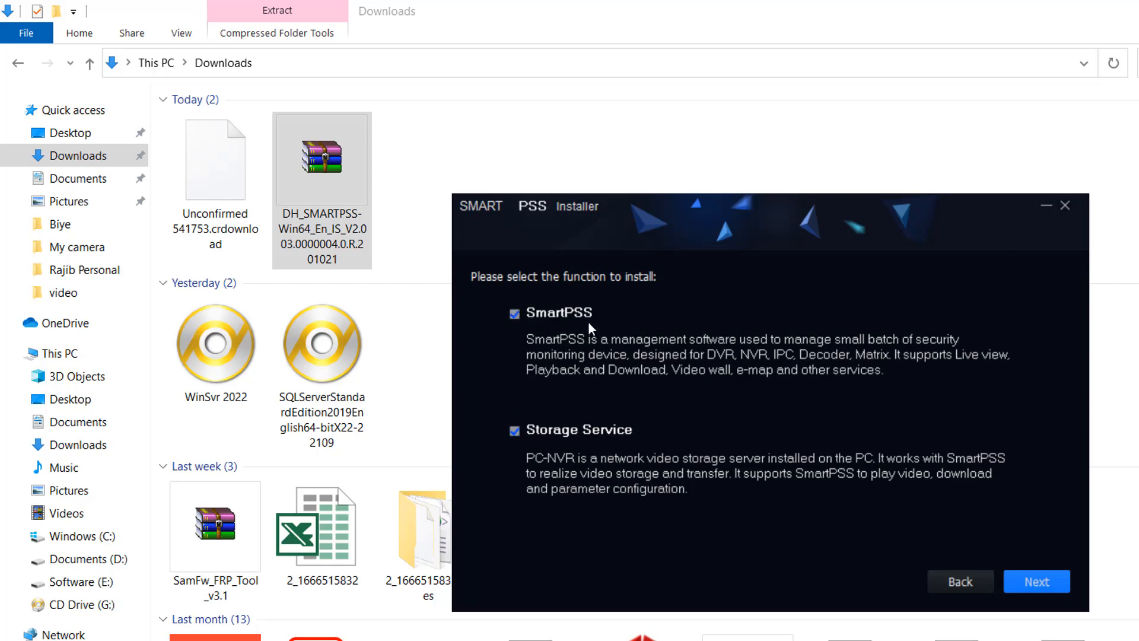
pyautogui.click(1044, 581)
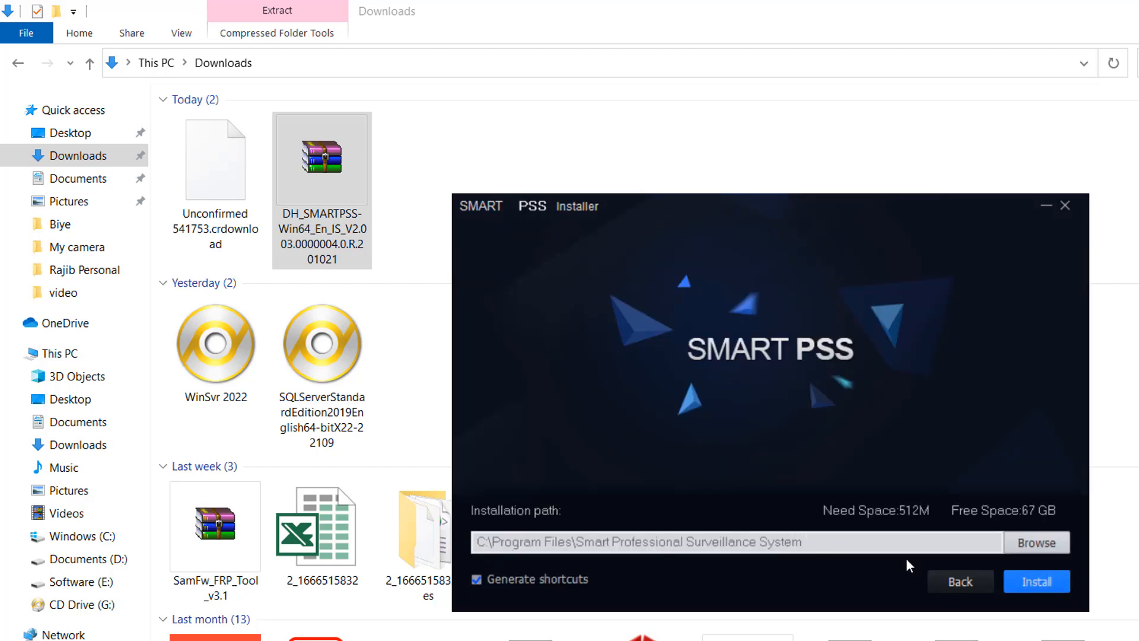
pyautogui.click(1043, 582)
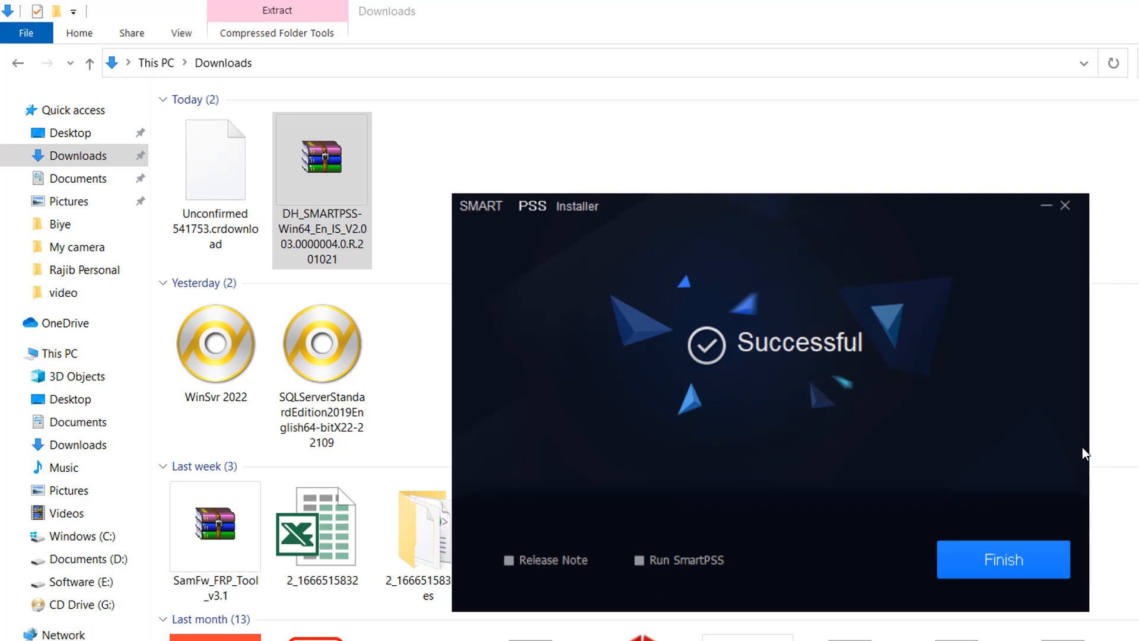
pyautogui.click(1008, 563)
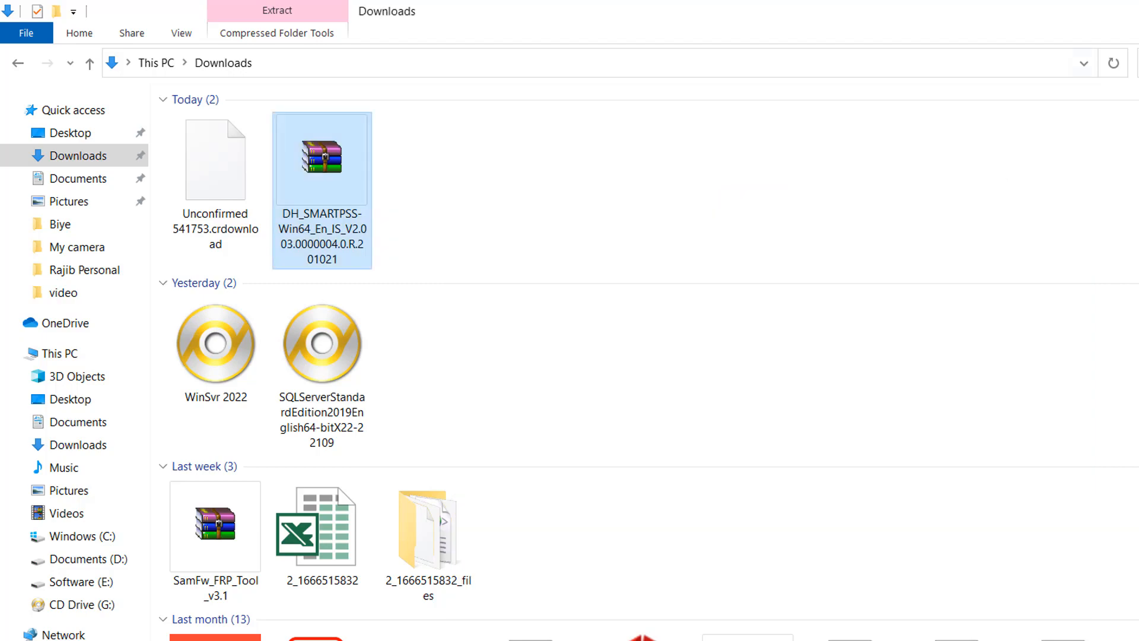
# Launch SmartPSS, enter and confirm the admin password, and tick Auto Login after Registration.
pyautogui.press('super+d')
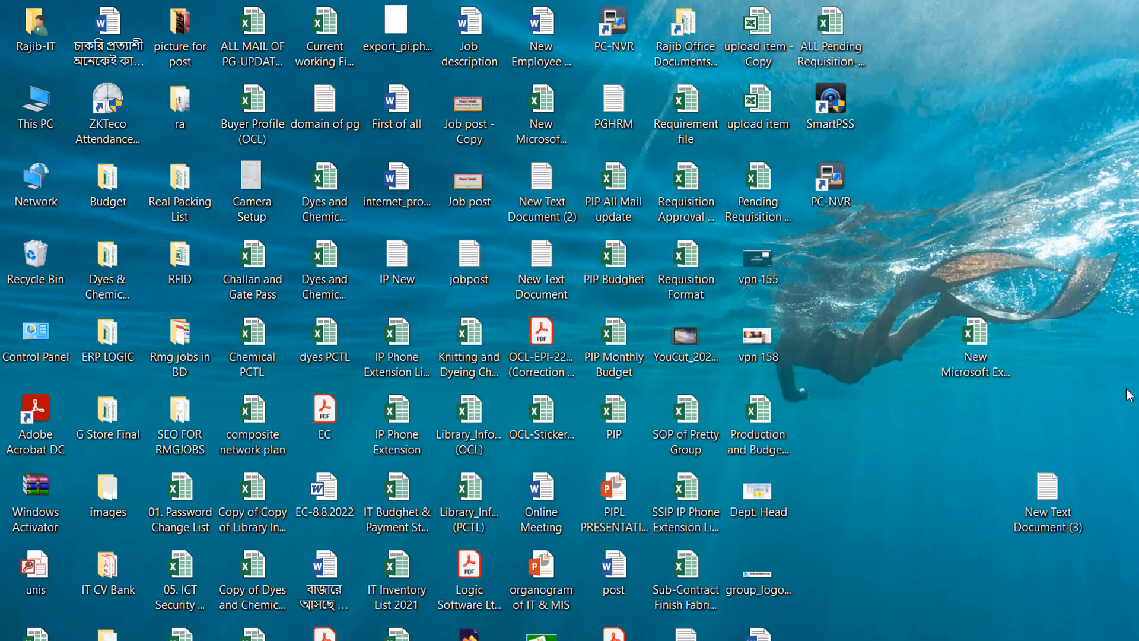
pyautogui.doubleClick(842, 122)
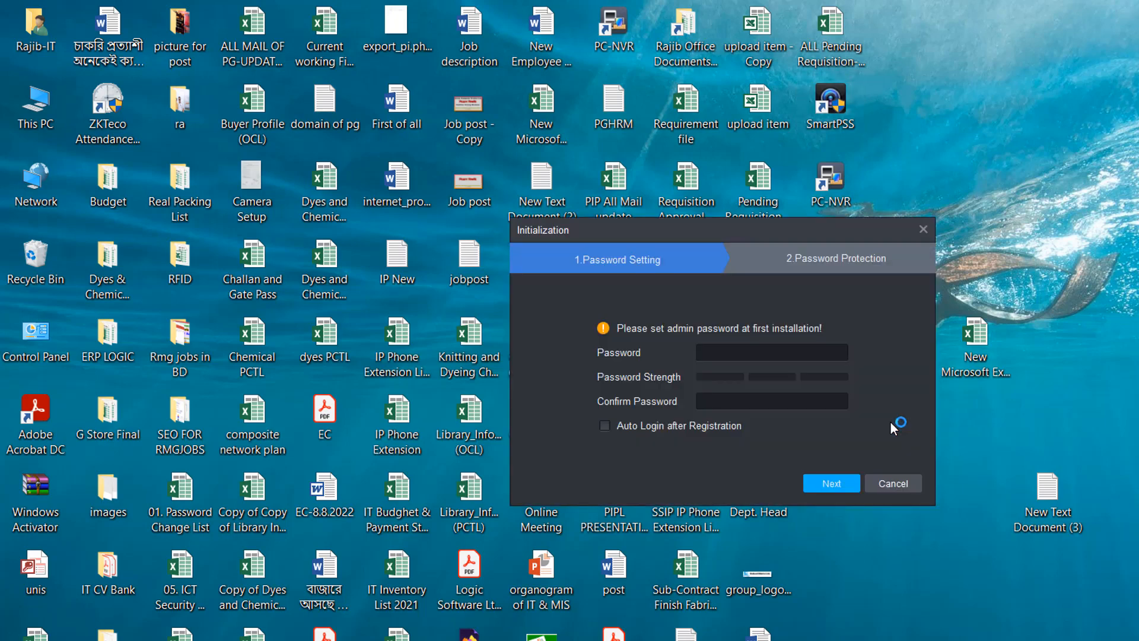
pyautogui.click(712, 350)
pyautogui.write('•••••')
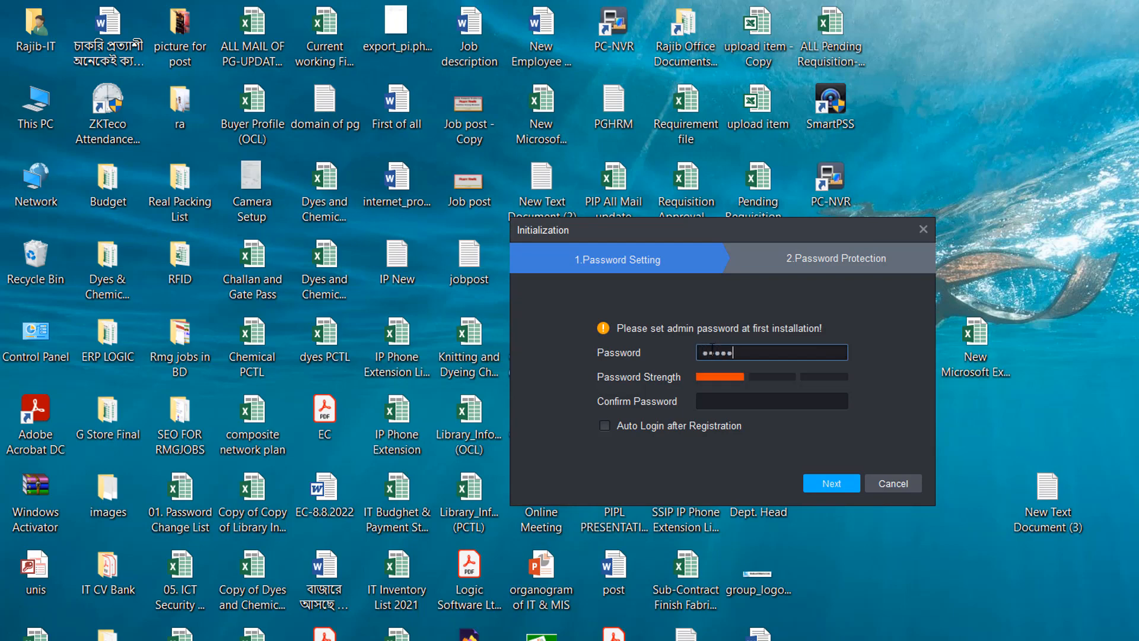
pyautogui.write('•••')
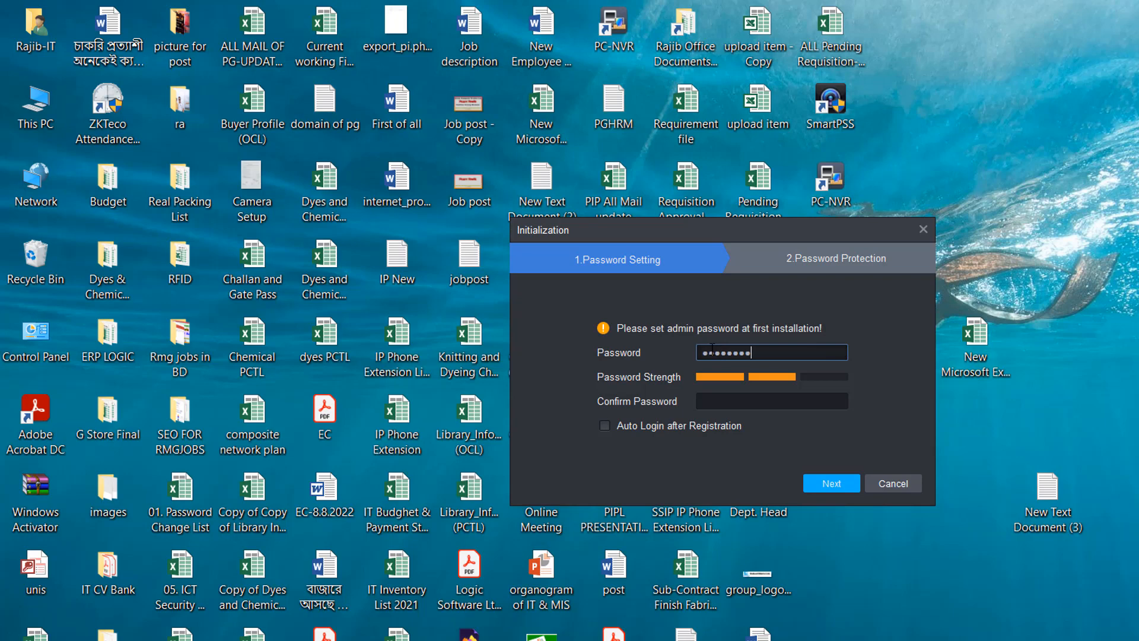
pyautogui.click(725, 405)
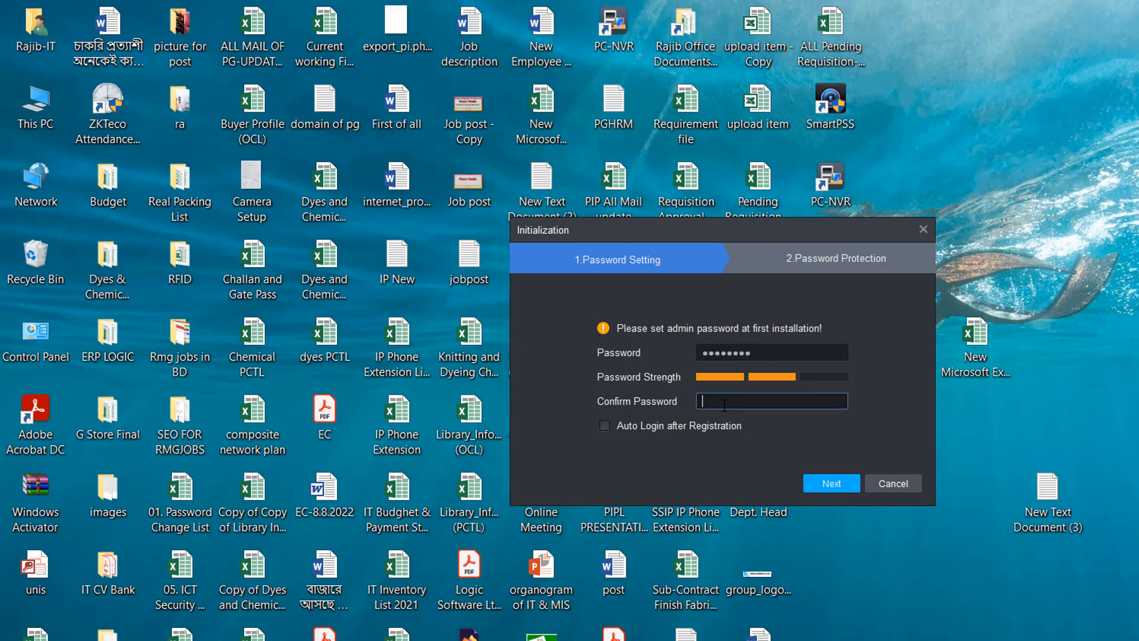
pyautogui.write('••••••••')
pyautogui.click(605, 426)
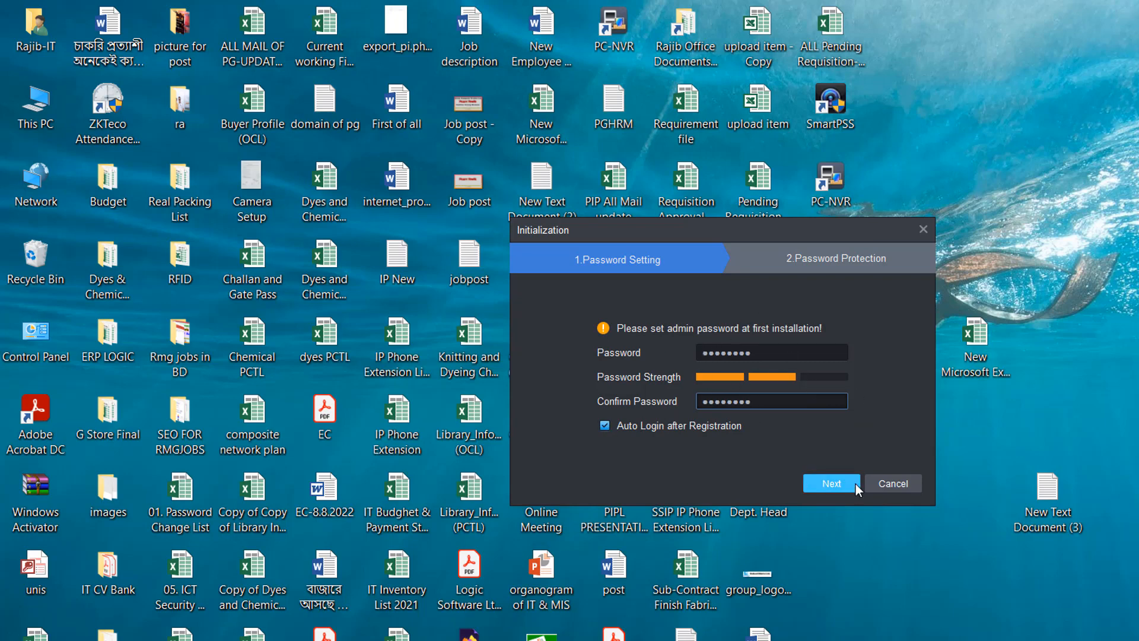
# Fill in answers for the three security questions and finish initialization.
pyautogui.click(838, 484)
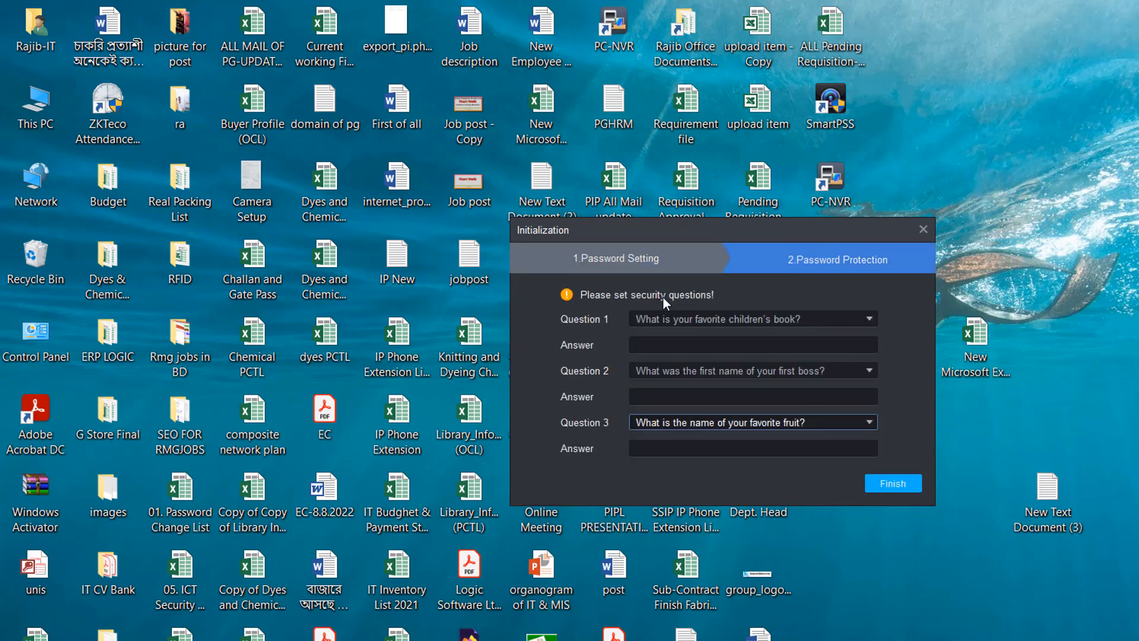
pyautogui.click(755, 340)
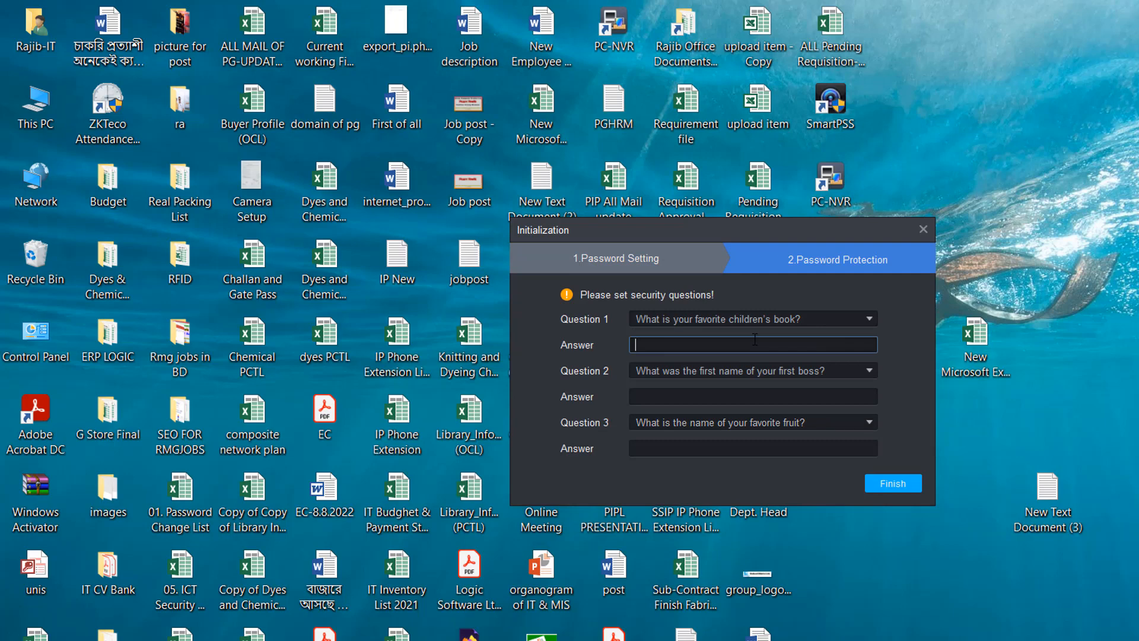
pyautogui.write('rrr')
pyautogui.click(683, 398)
pyautogui.write('ggg')
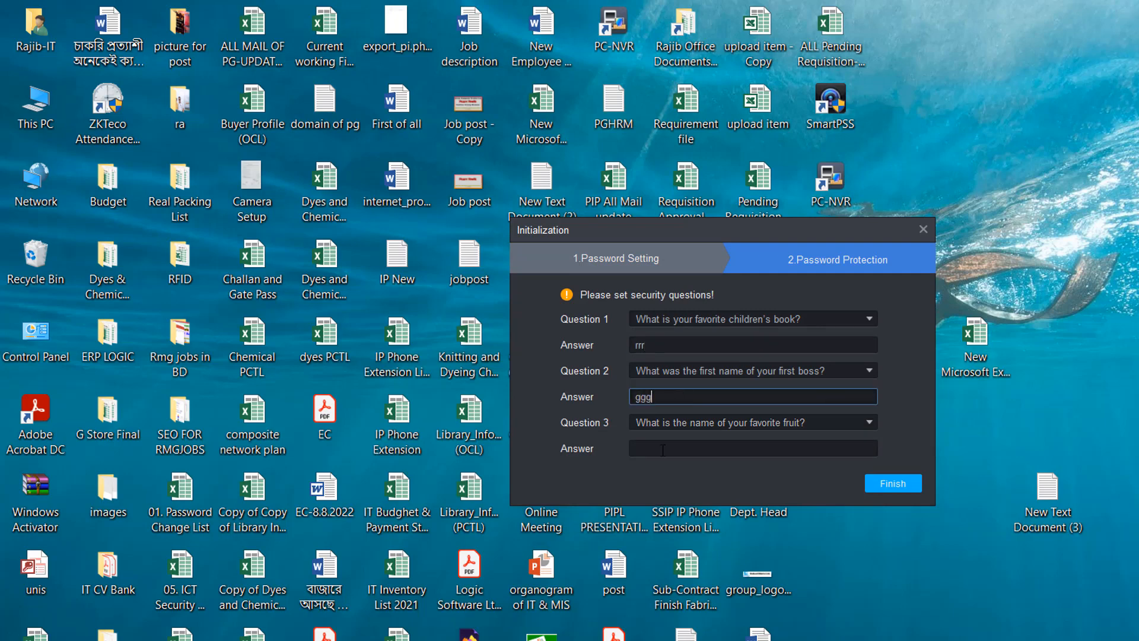
pyautogui.click(664, 450)
pyautogui.write('ggg')
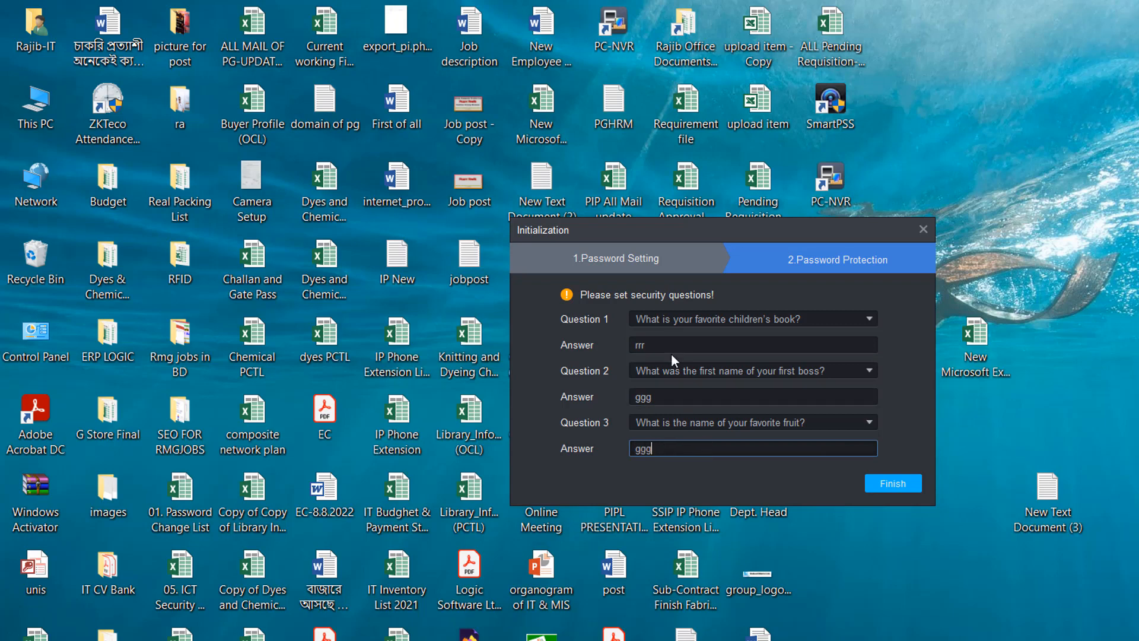
pyautogui.click(899, 487)
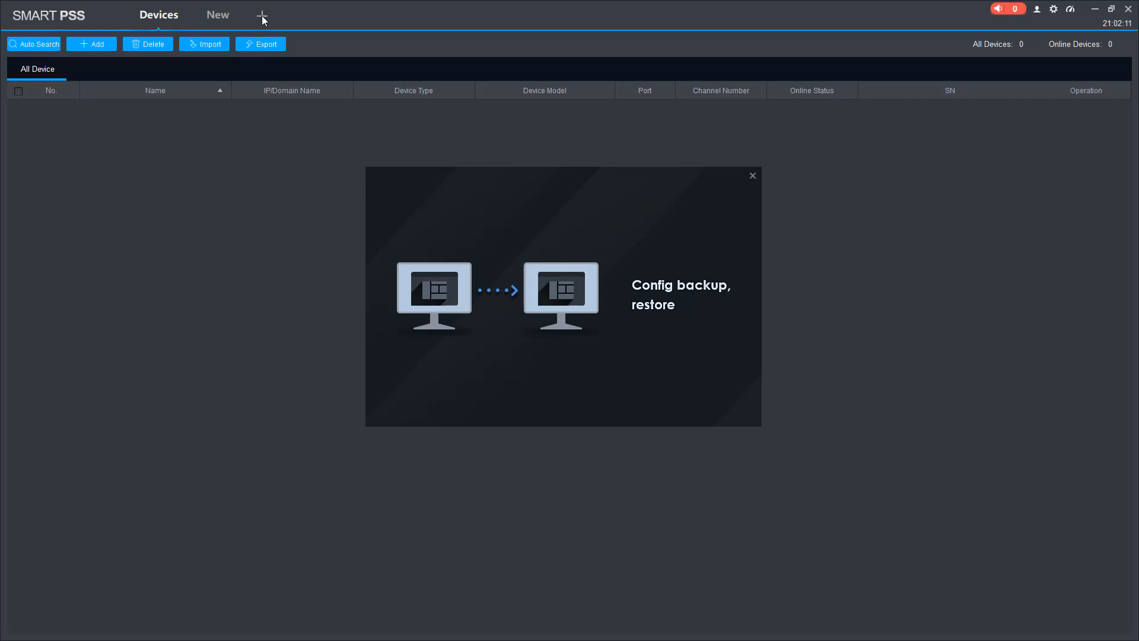
# Dismiss the intro popup and open the Devices page from the new-tab launcher to add a device manually.
pyautogui.click(753, 176)
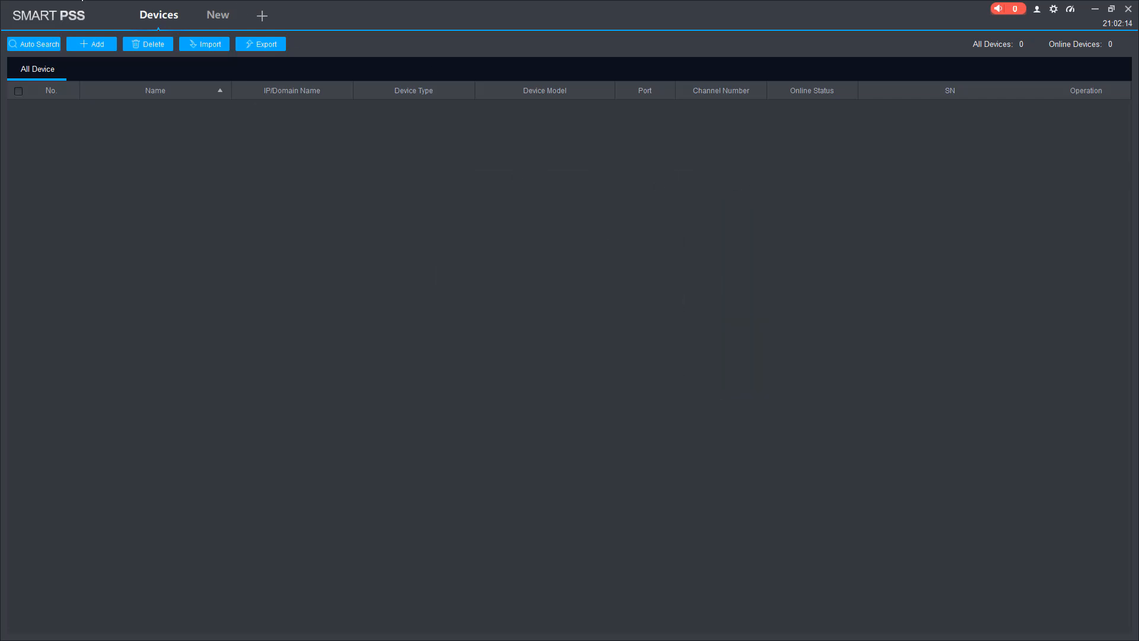
pyautogui.click(262, 19)
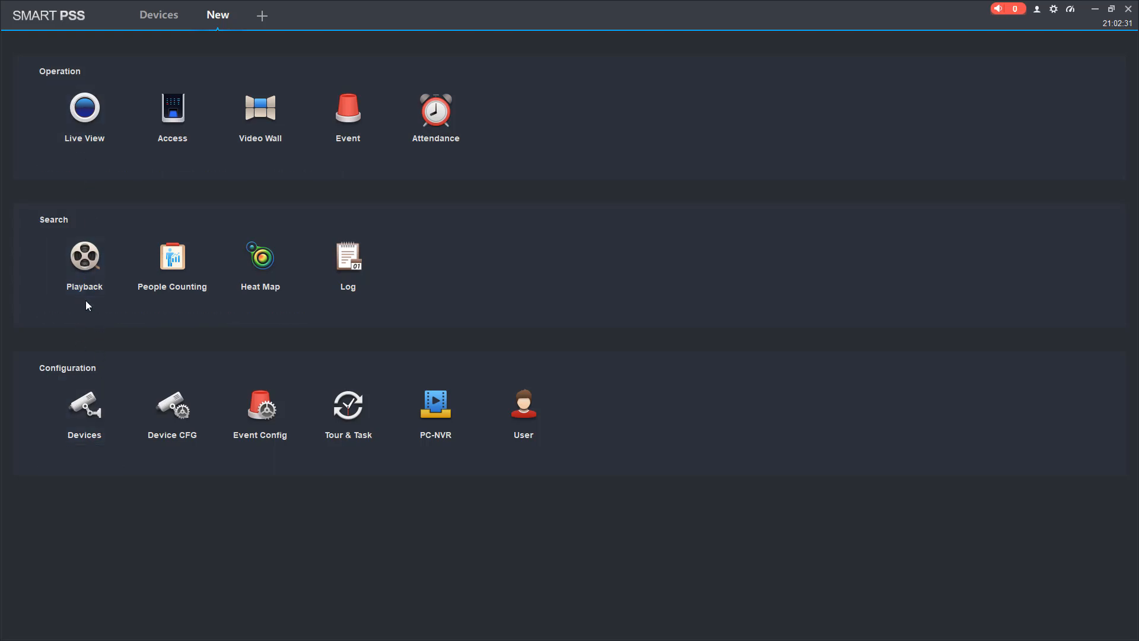
pyautogui.click(90, 416)
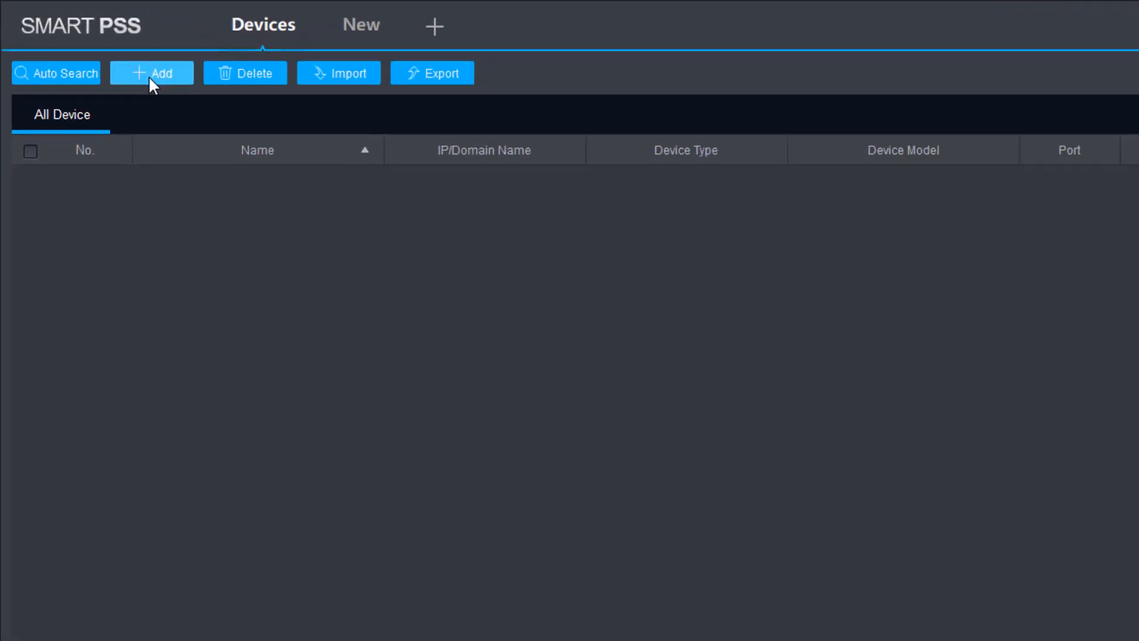
pyautogui.click(226, 106)
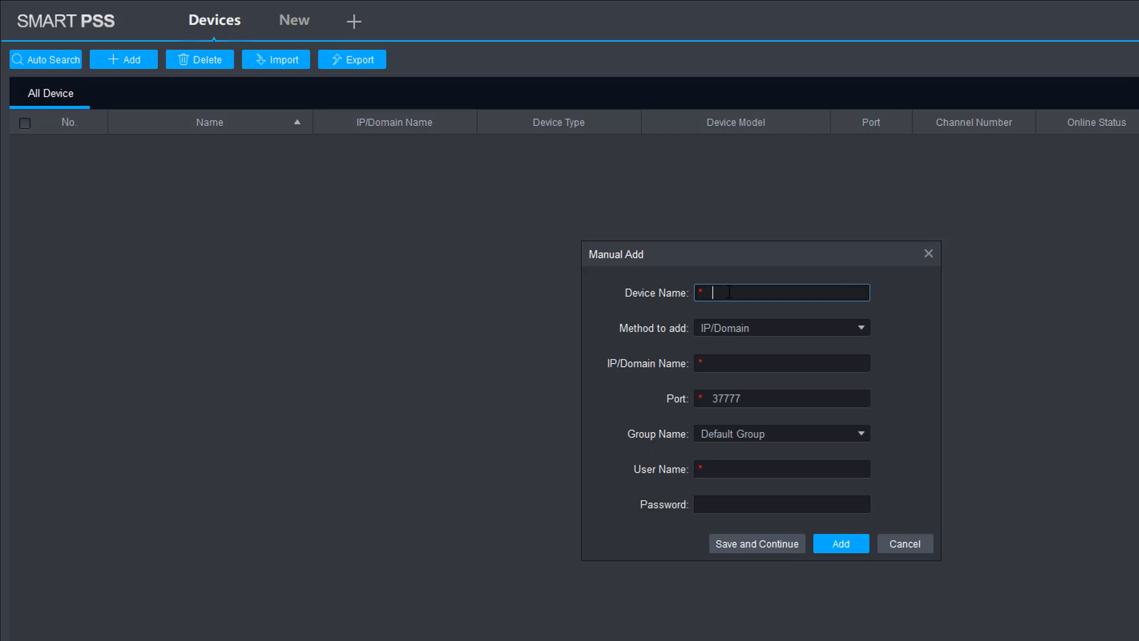
# Name the new device Office, keeping IP/Domain as the add method.
pyautogui.write('Office')
pyautogui.click(861, 330)
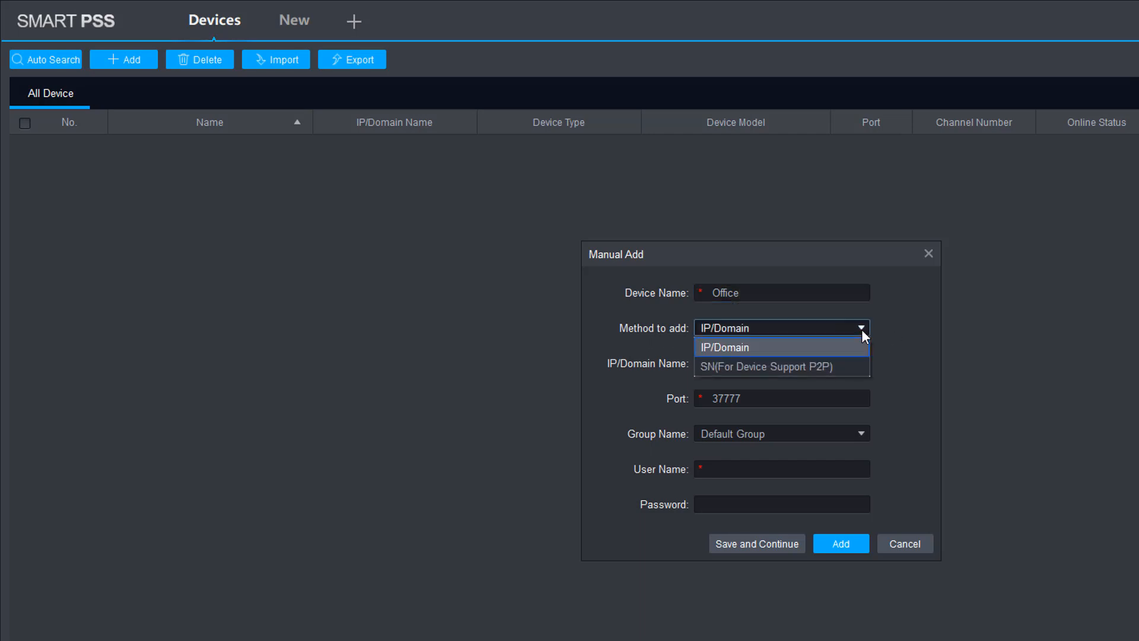
pyautogui.click(761, 347)
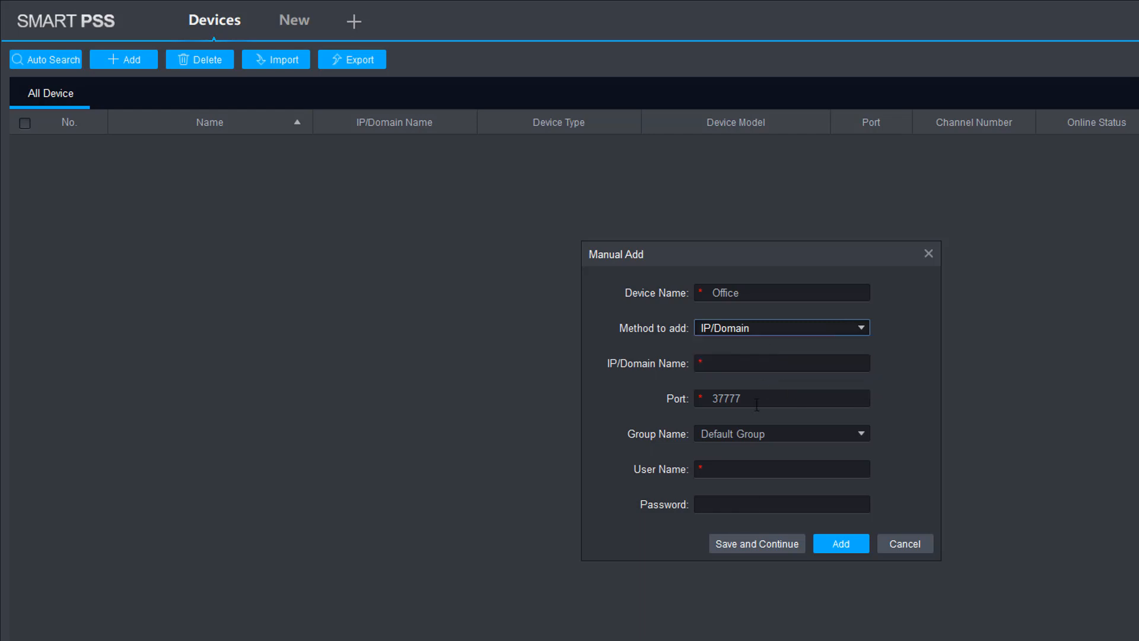
# Switch the add method to SN (For Device Support P2P) and select the SN field.
pyautogui.click(860, 329)
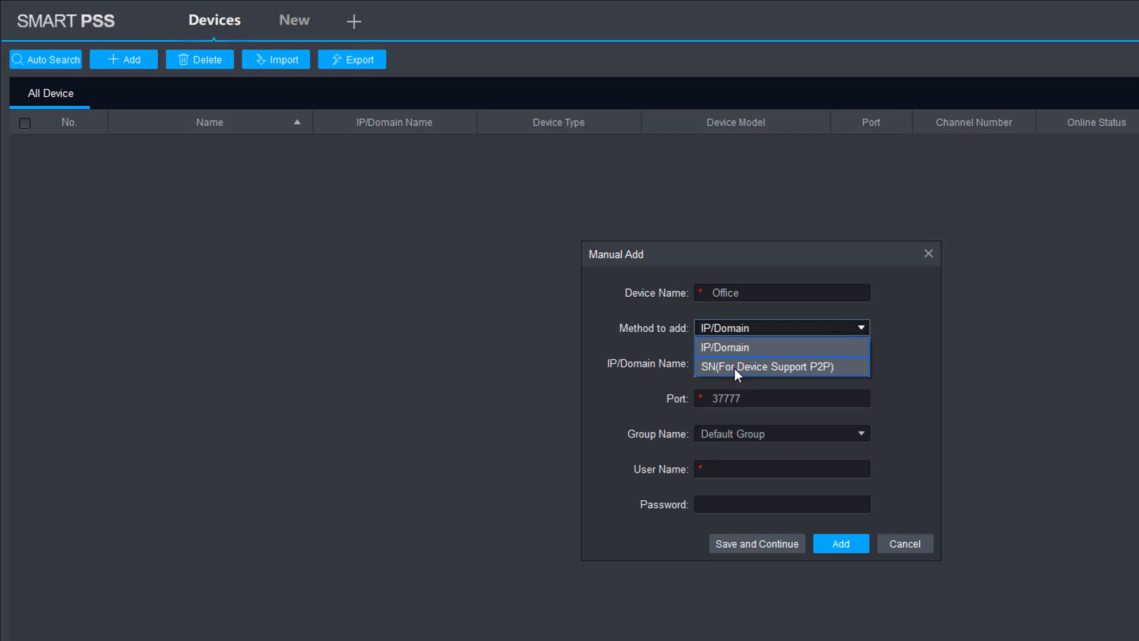
pyautogui.click(777, 366)
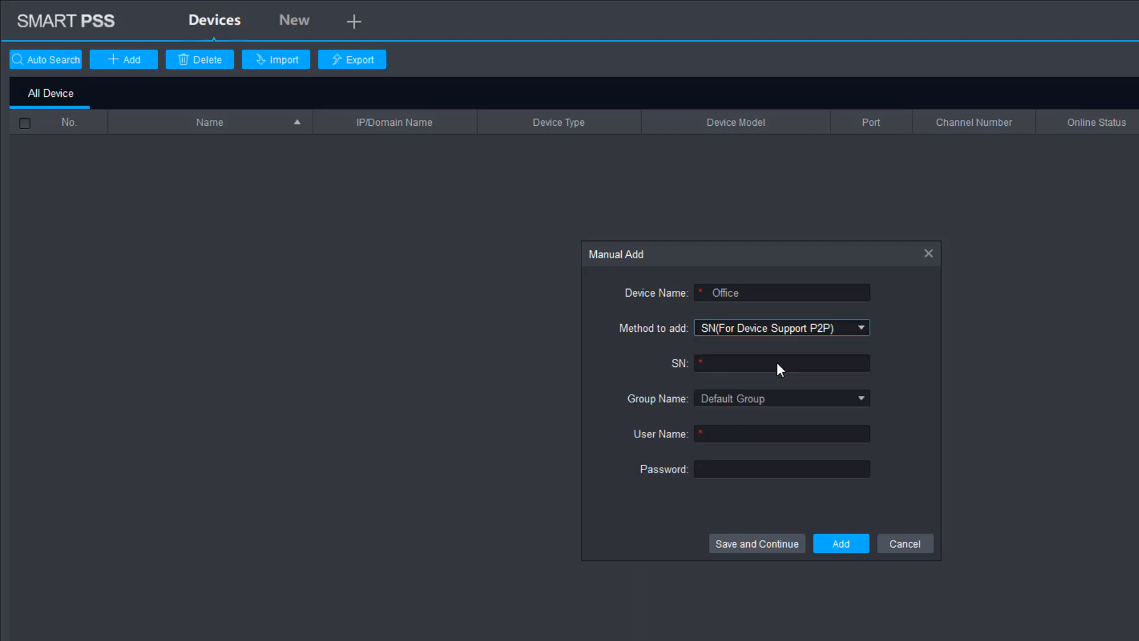
pyautogui.click(860, 330)
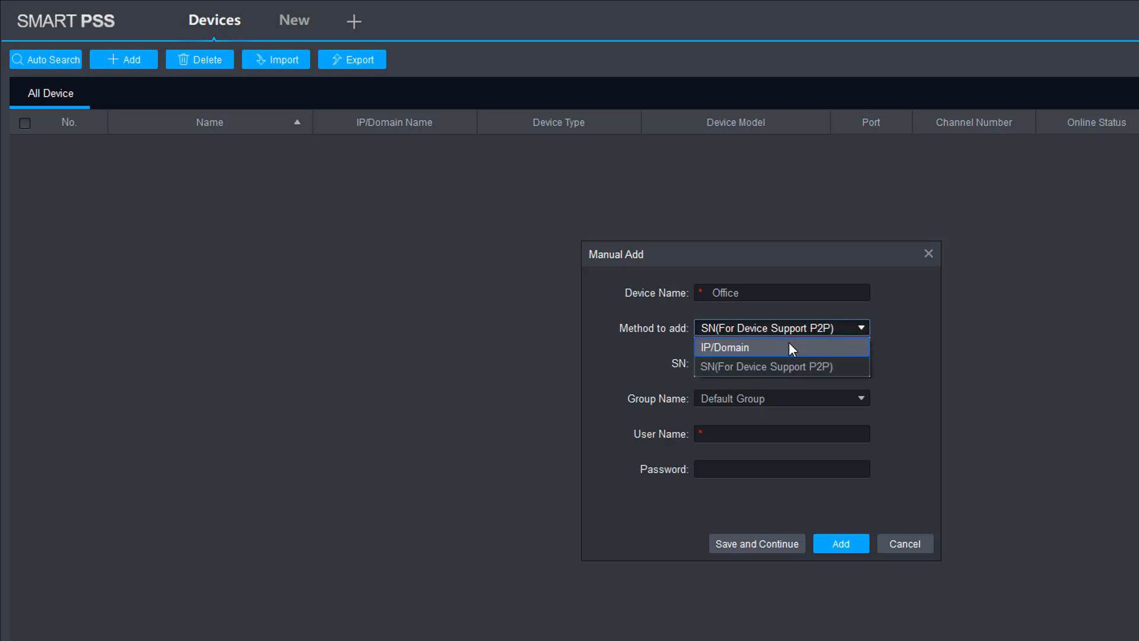
pyautogui.click(789, 345)
pyautogui.click(856, 326)
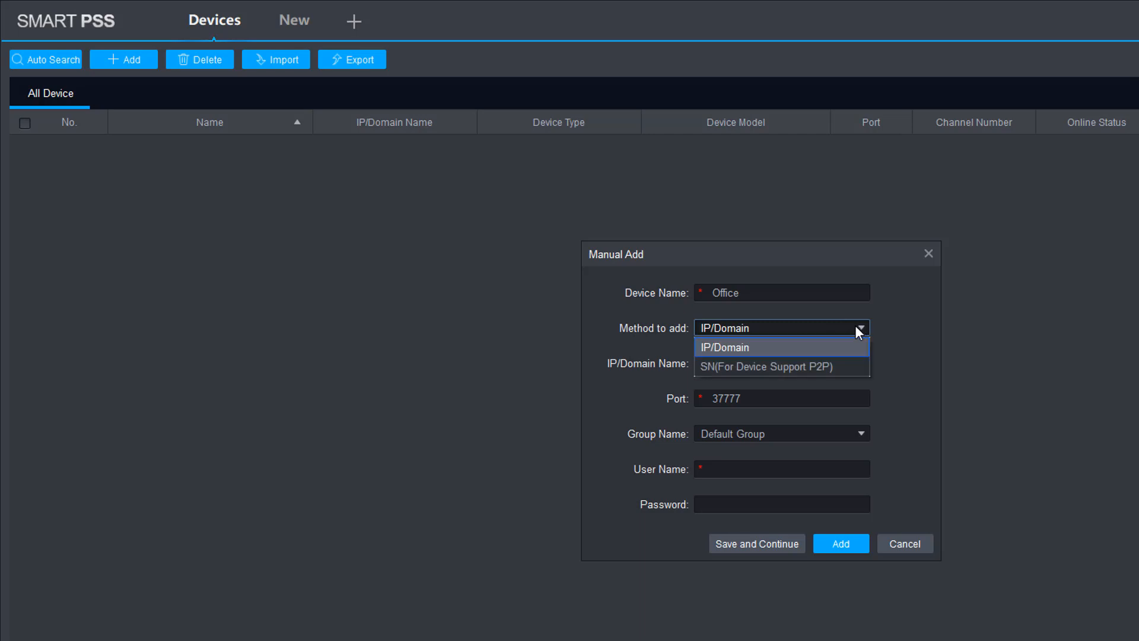
pyautogui.click(818, 365)
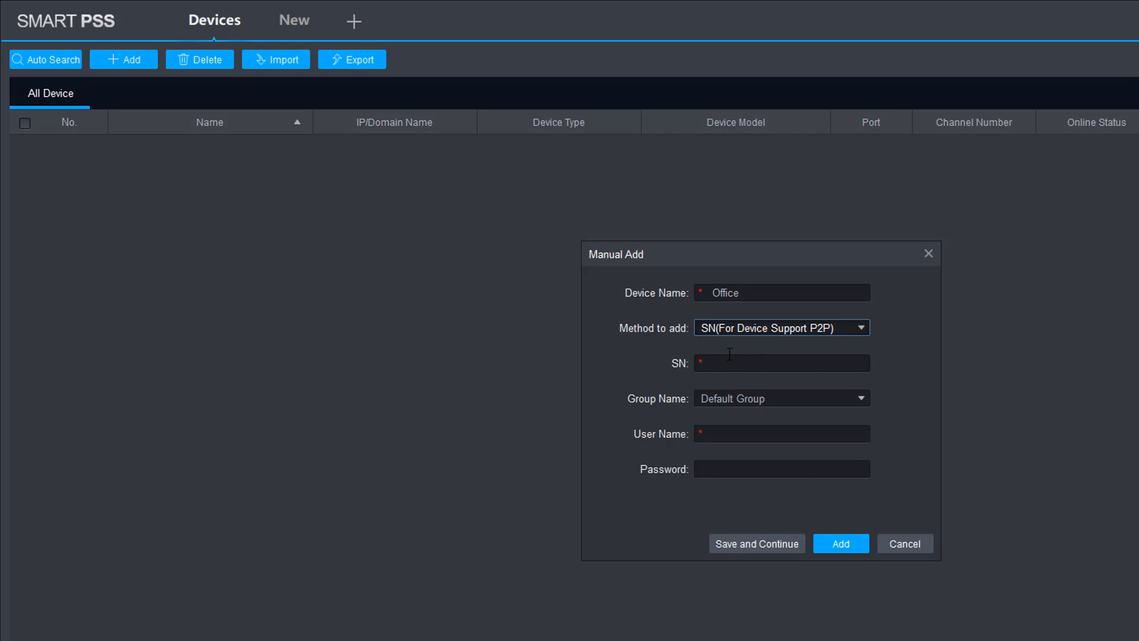
pyautogui.click(608, 304)
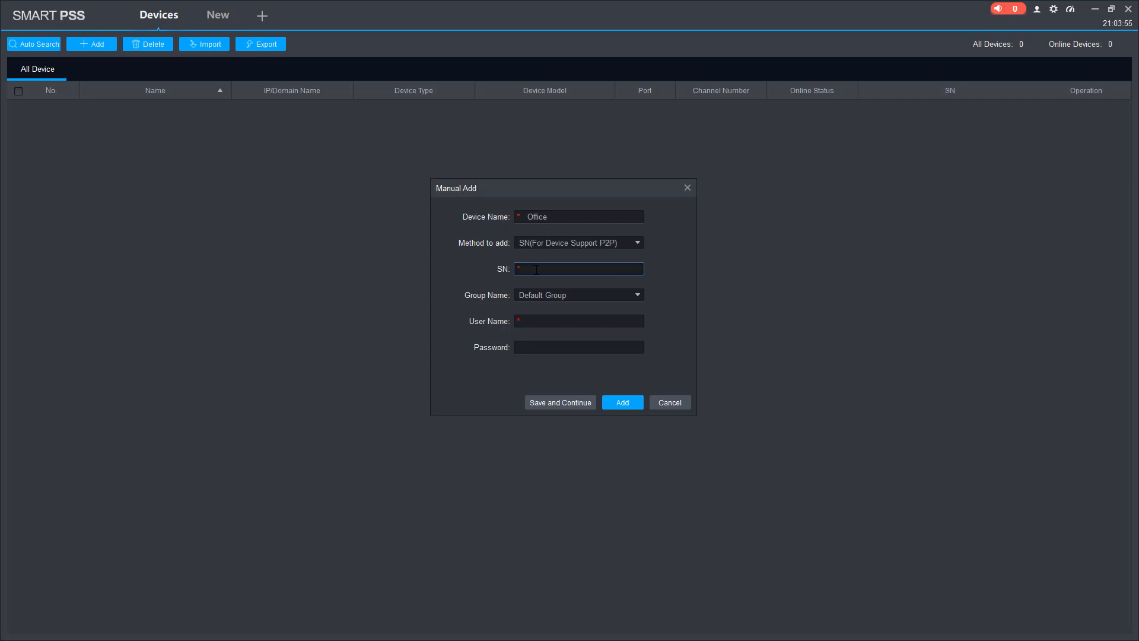
# Paste the serial number, enter the device's user name and password, and add Office.
pyautogui.hotkey('ctrl', 'v')
pyautogui.click(537, 320)
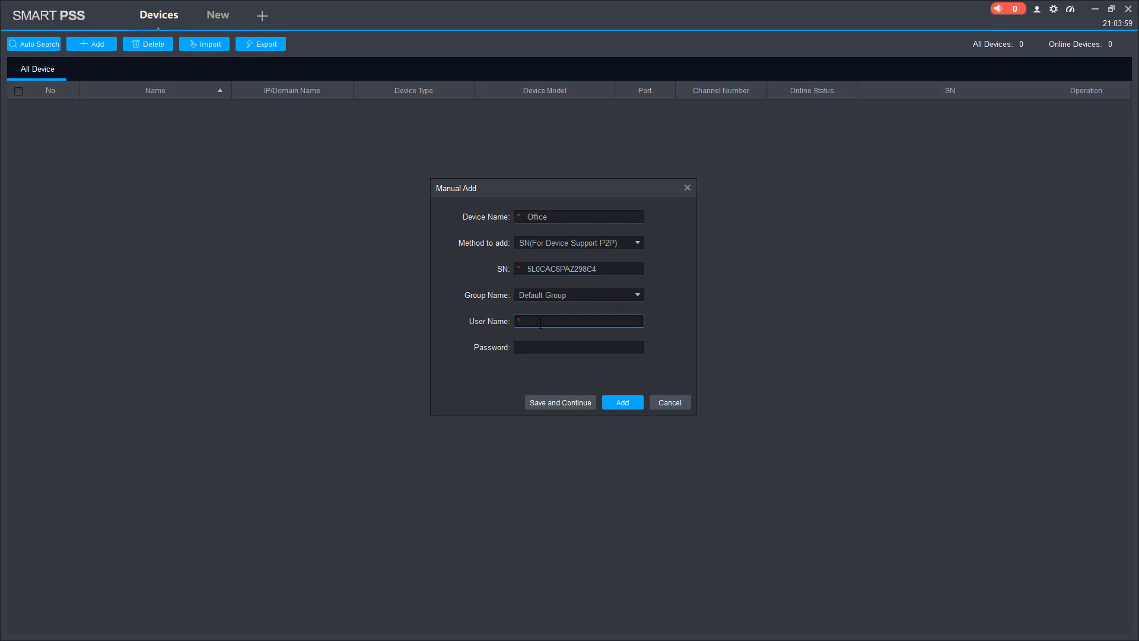
pyautogui.write('admin')
pyautogui.click(543, 346)
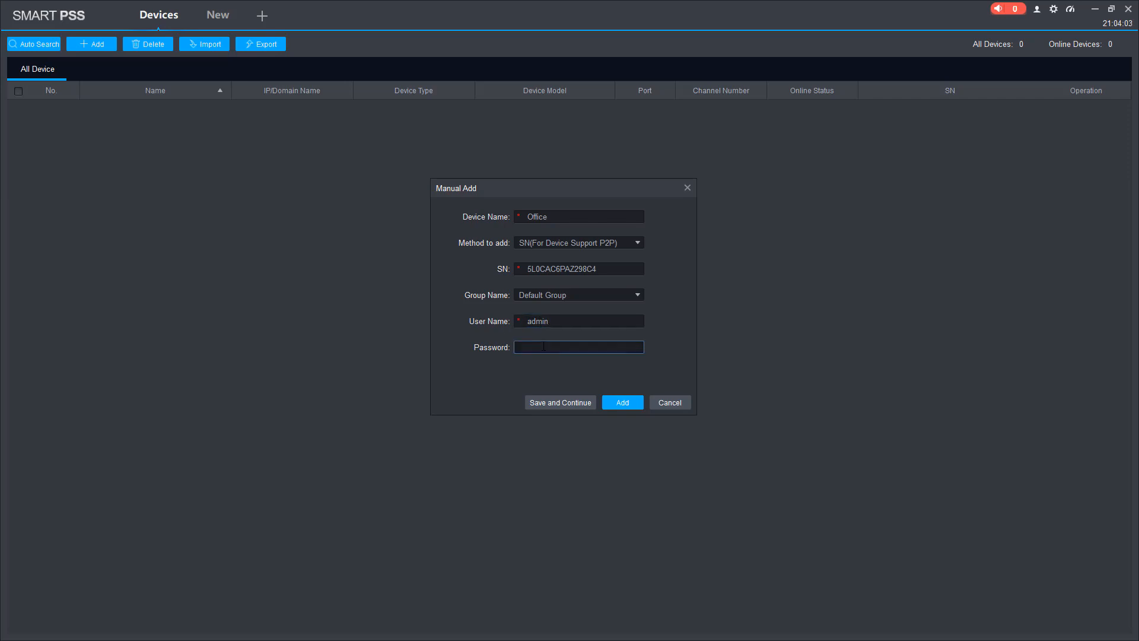
pyautogui.write('admin1234')
pyautogui.click(623, 402)
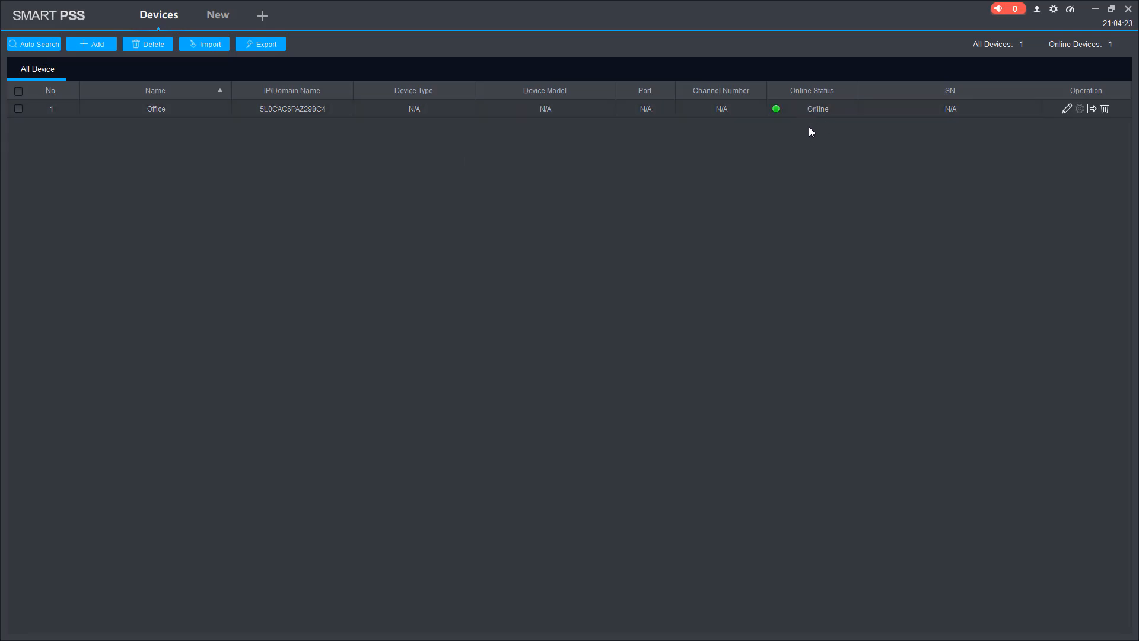
# Open a Live View page, then tick the Office device in the Devices list.
pyautogui.click(261, 16)
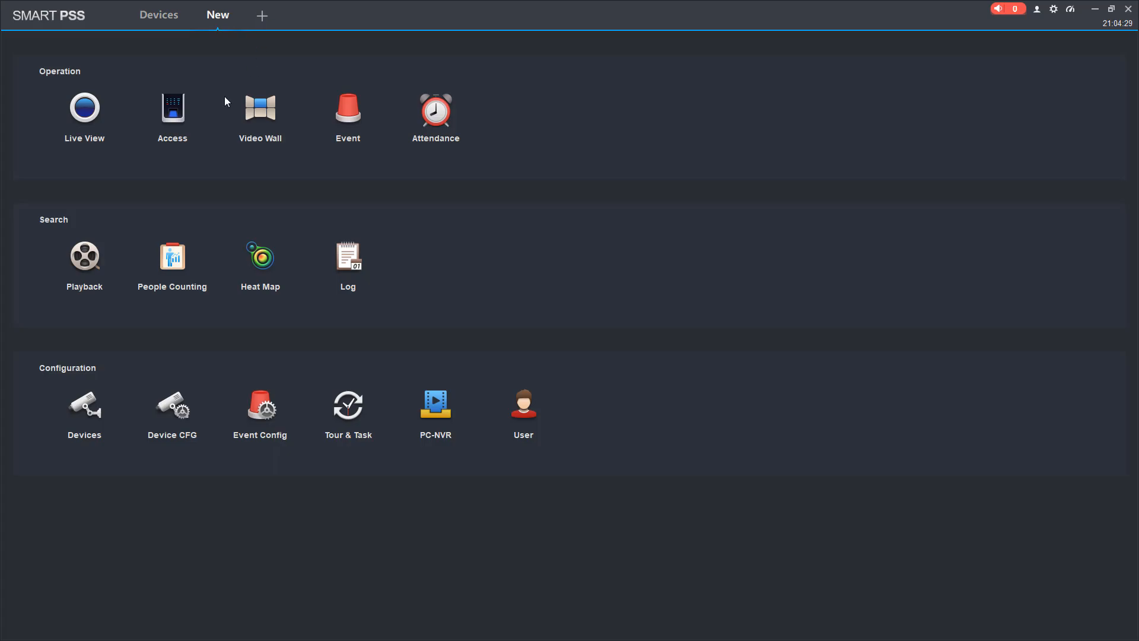
pyautogui.click(90, 121)
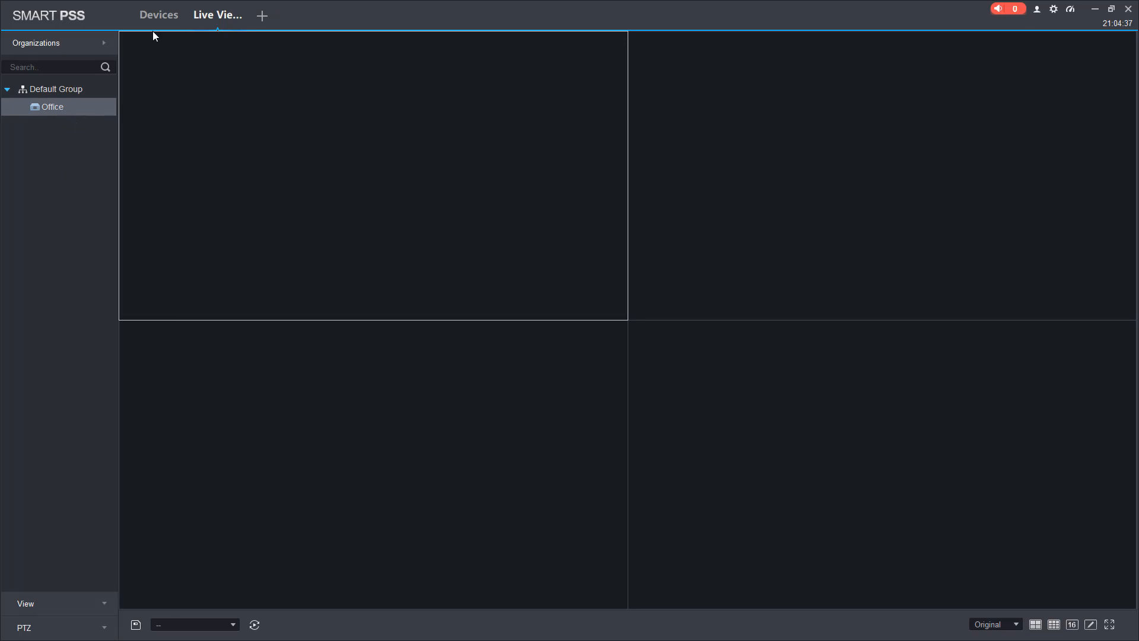
pyautogui.click(168, 22)
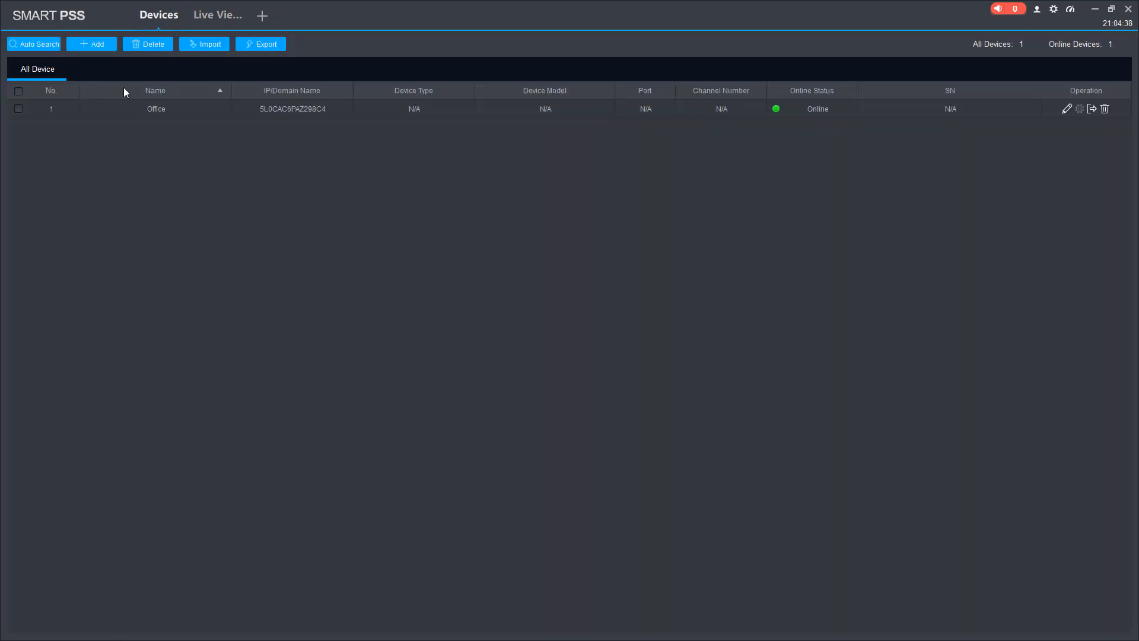
pyautogui.click(212, 16)
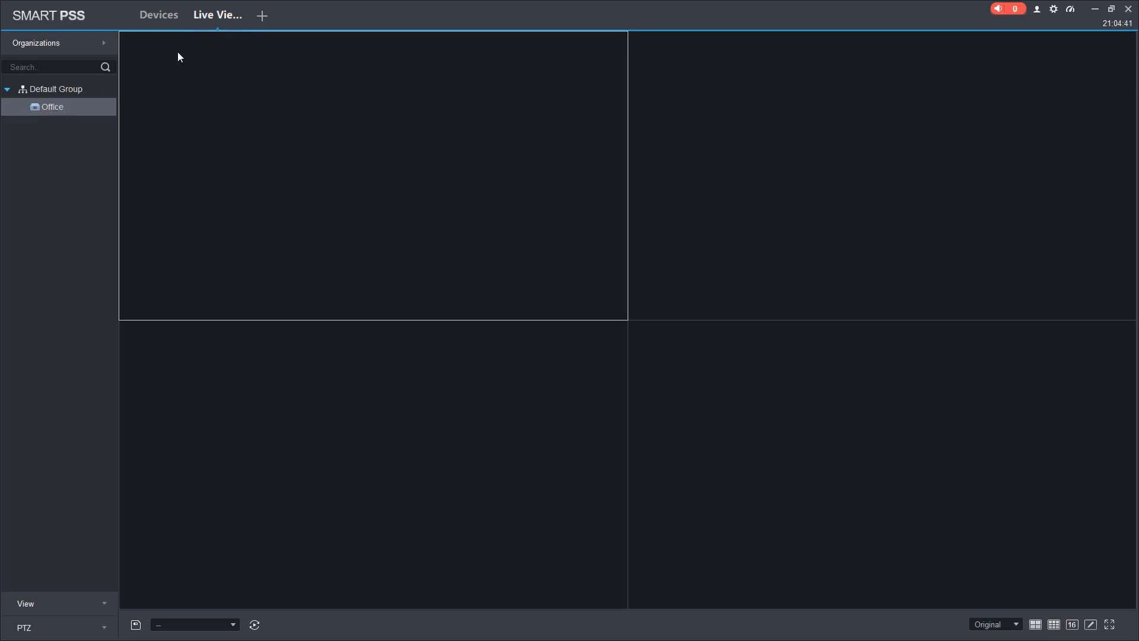
pyautogui.click(159, 21)
pyautogui.click(378, 114)
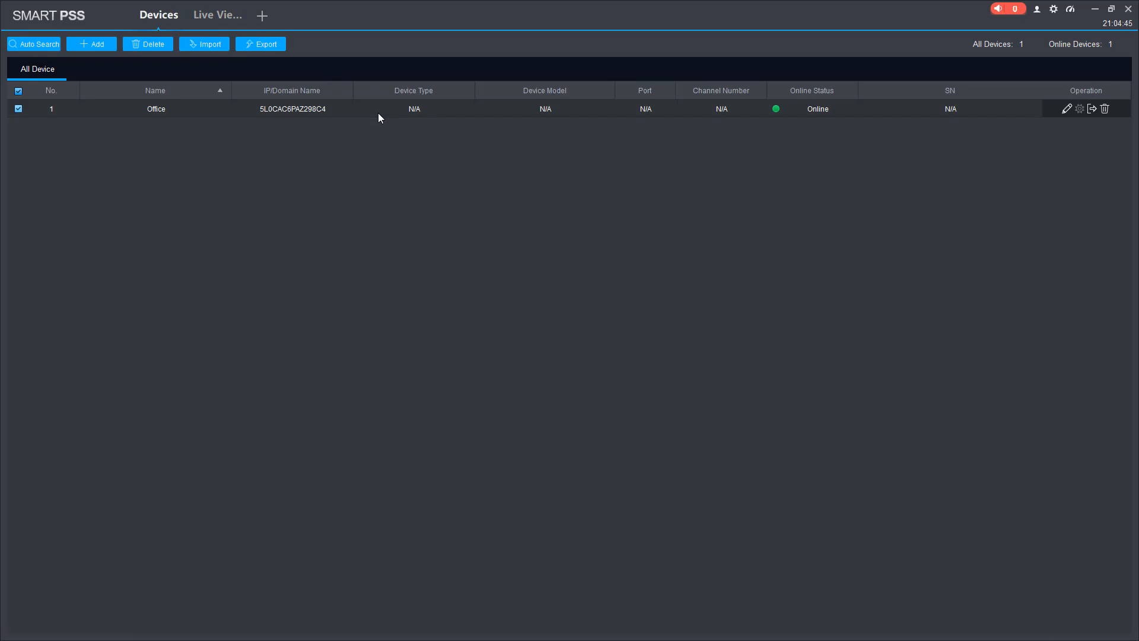
# Close and reopen the Live View page, then return to the Devices list.
pyautogui.click(236, 17)
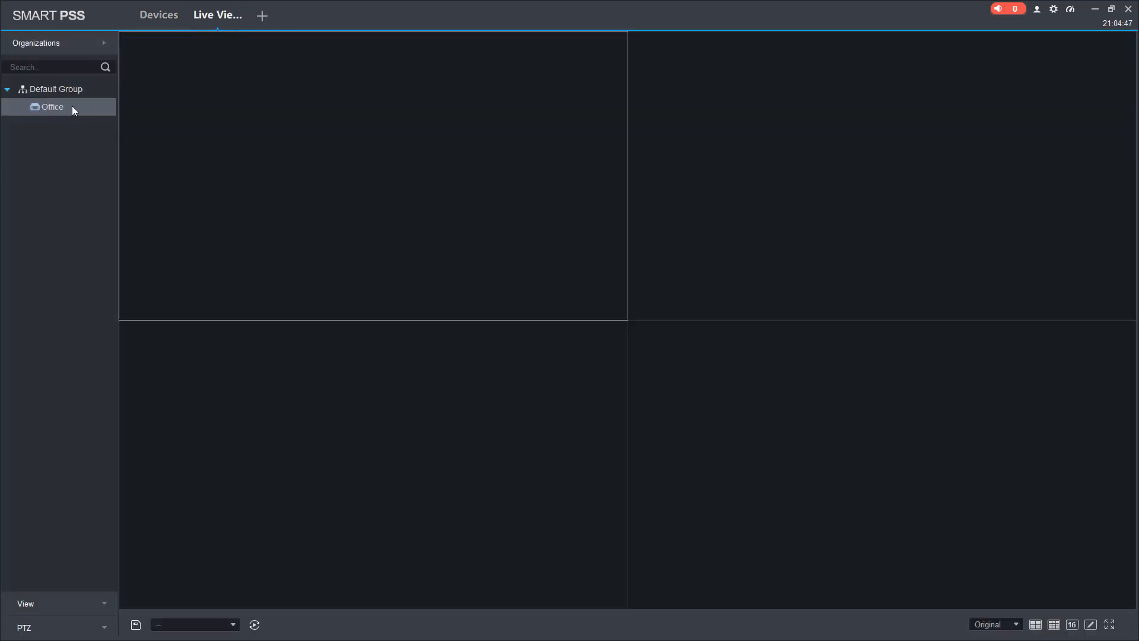
pyautogui.click(244, 10)
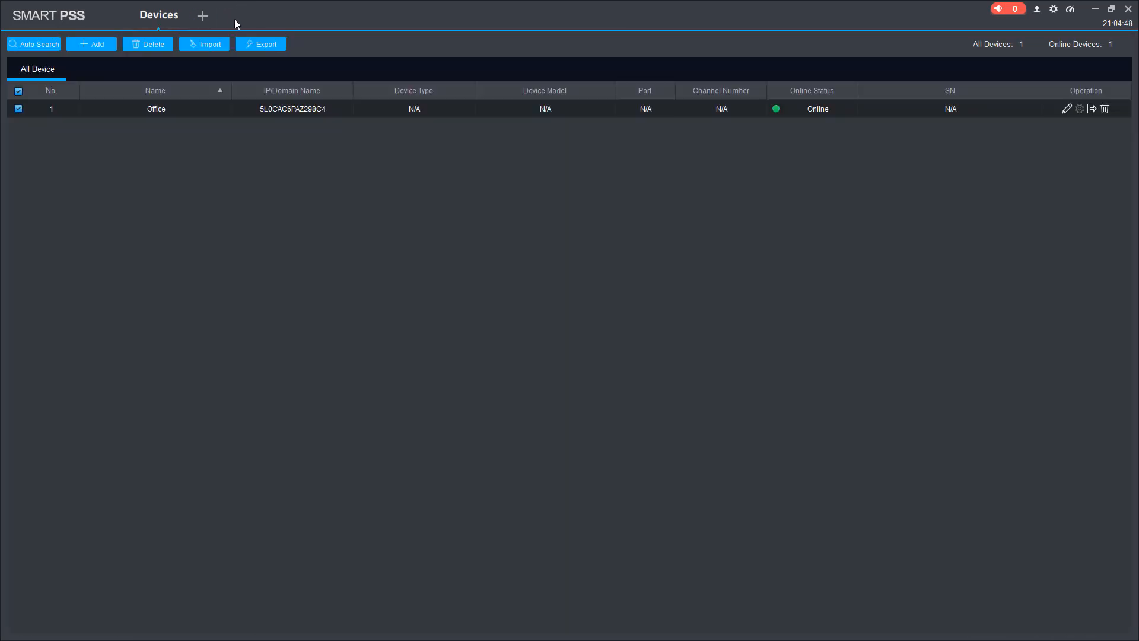
pyautogui.click(202, 16)
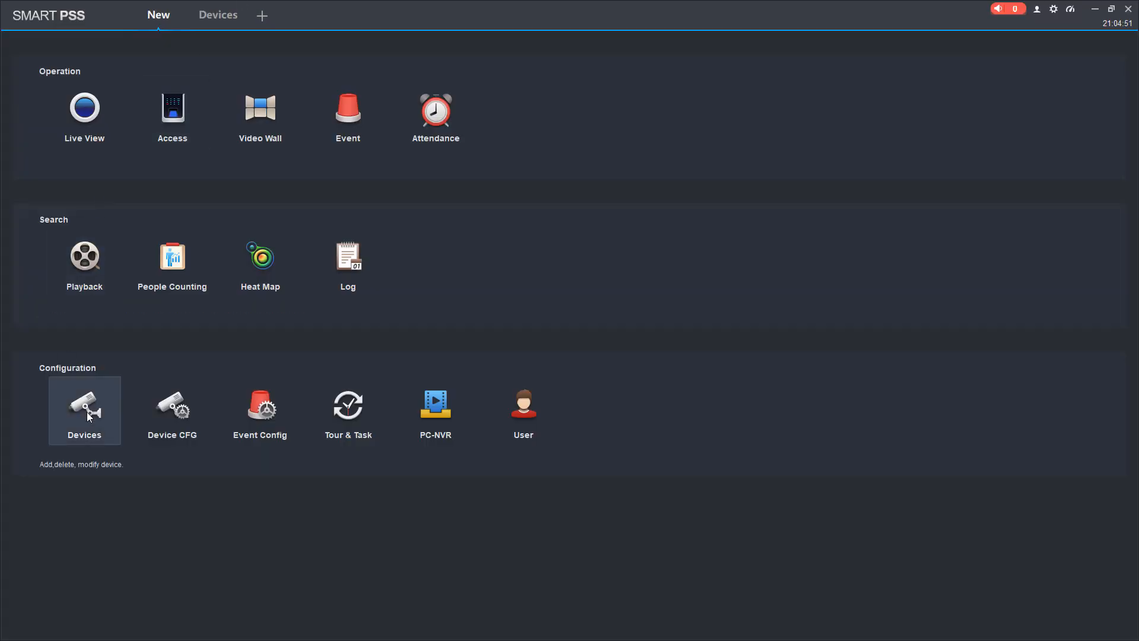
pyautogui.click(78, 121)
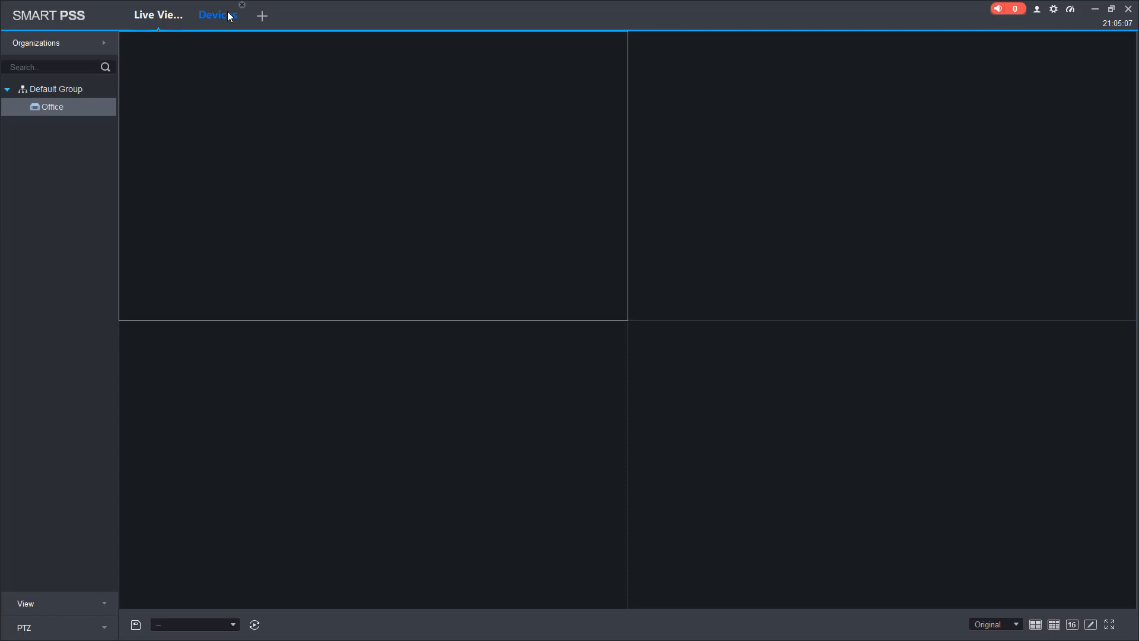
pyautogui.click(230, 16)
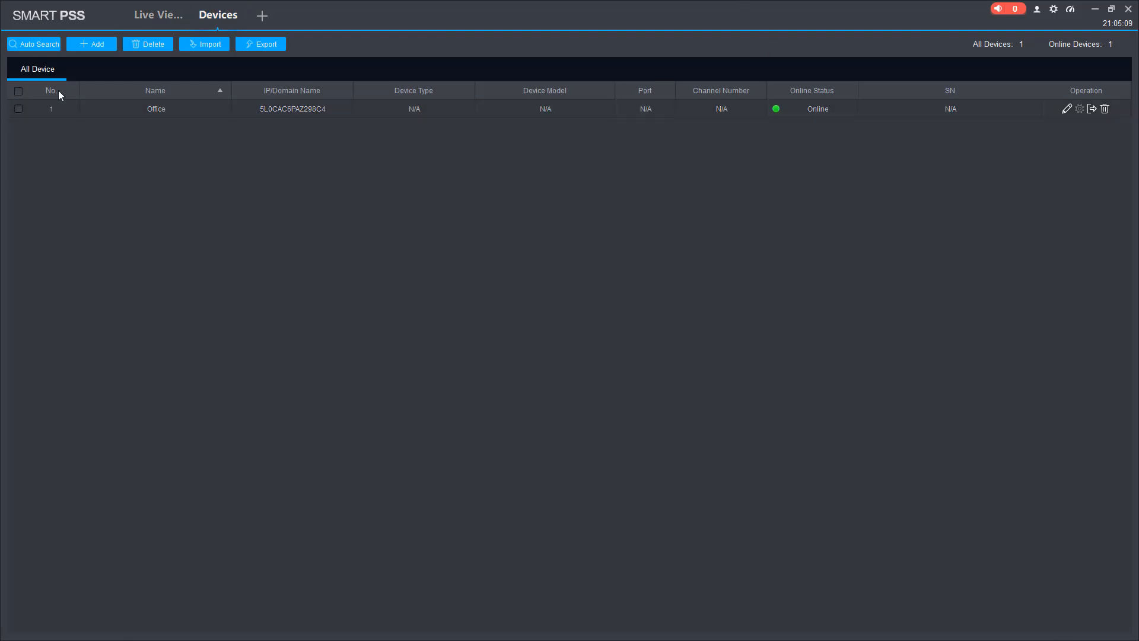
# Add device 'HOme' at 192.168.17.100, port 37777, with its login user name and password.
pyautogui.click(94, 47)
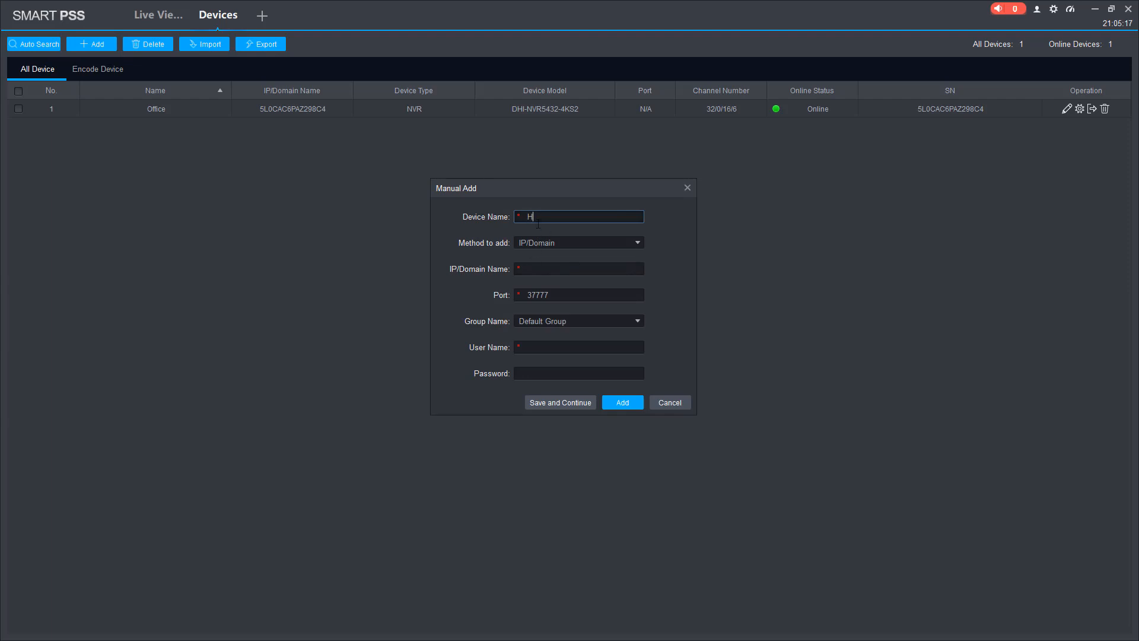
pyautogui.write('HOme')
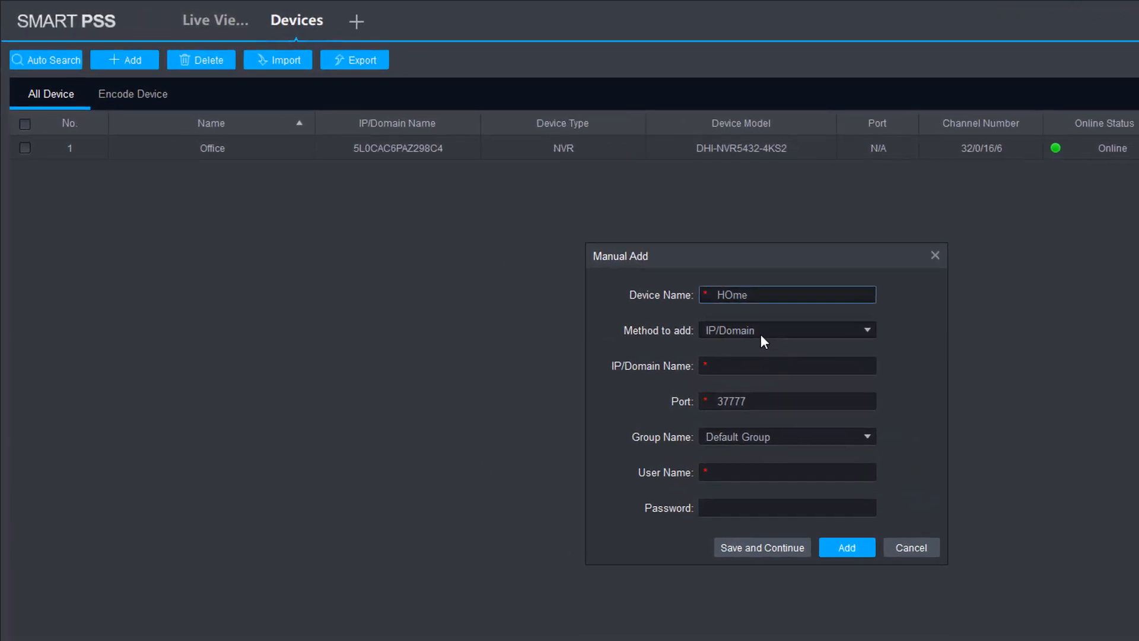
pyautogui.click(549, 267)
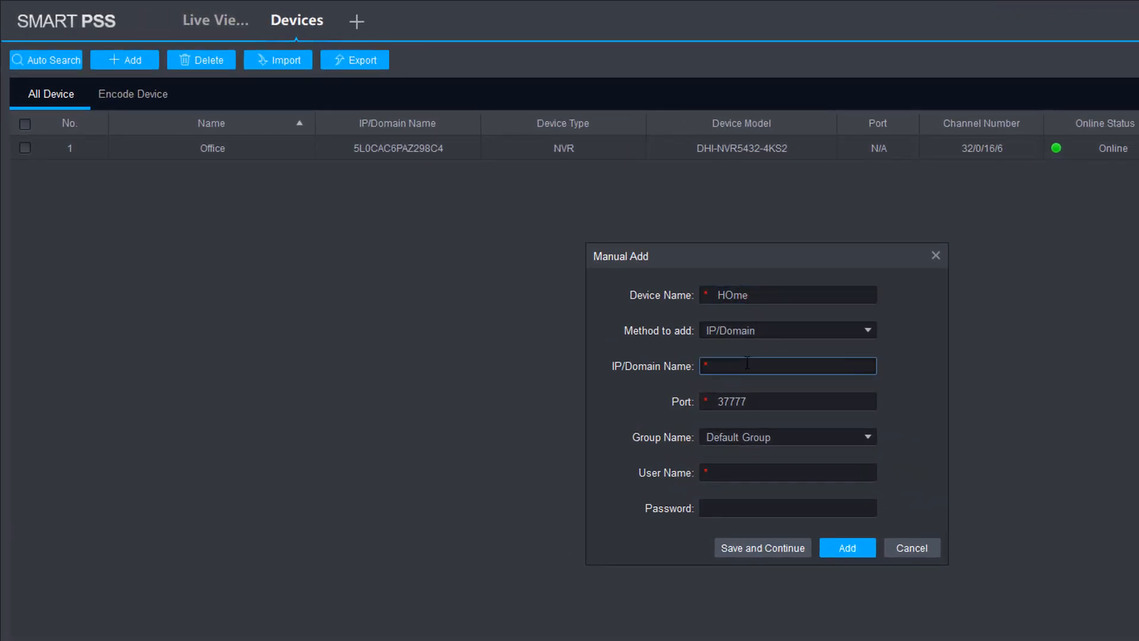
pyautogui.write('192.168.17.100')
pyautogui.click(754, 473)
pyautogui.write('admin')
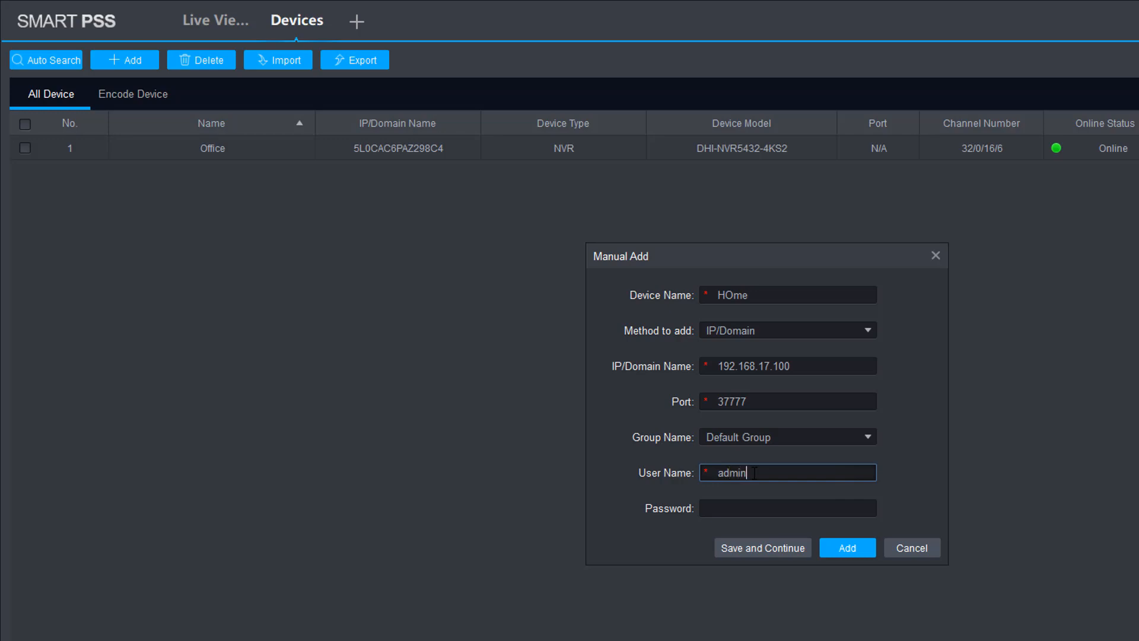
pyautogui.press('Tab')
pyautogui.write('admin')
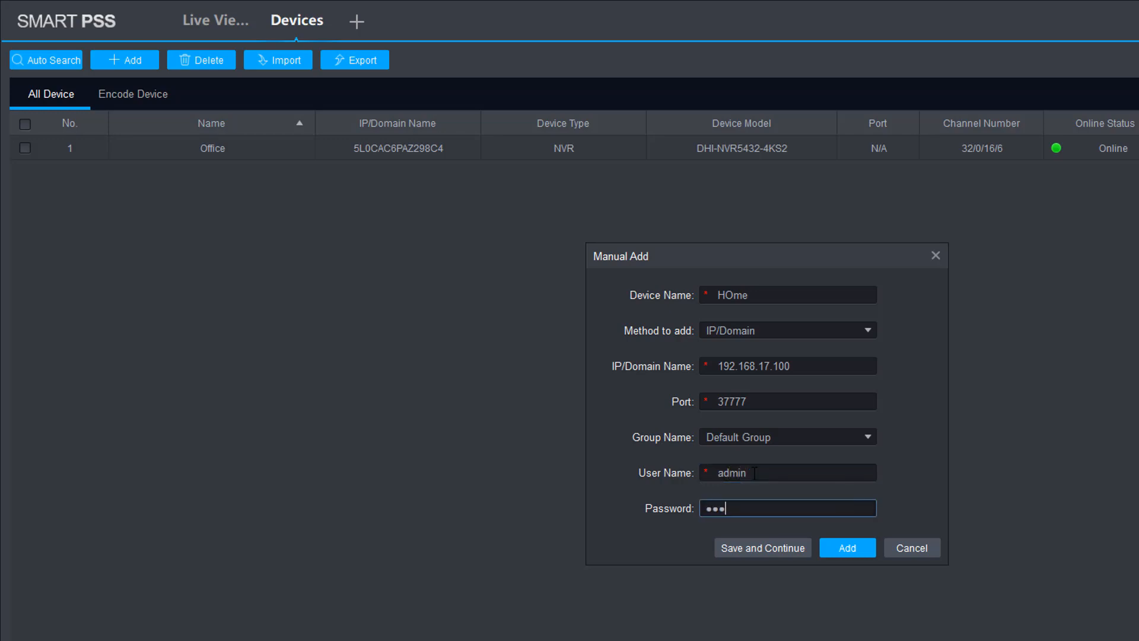
pyautogui.write('1234')
pyautogui.click(849, 549)
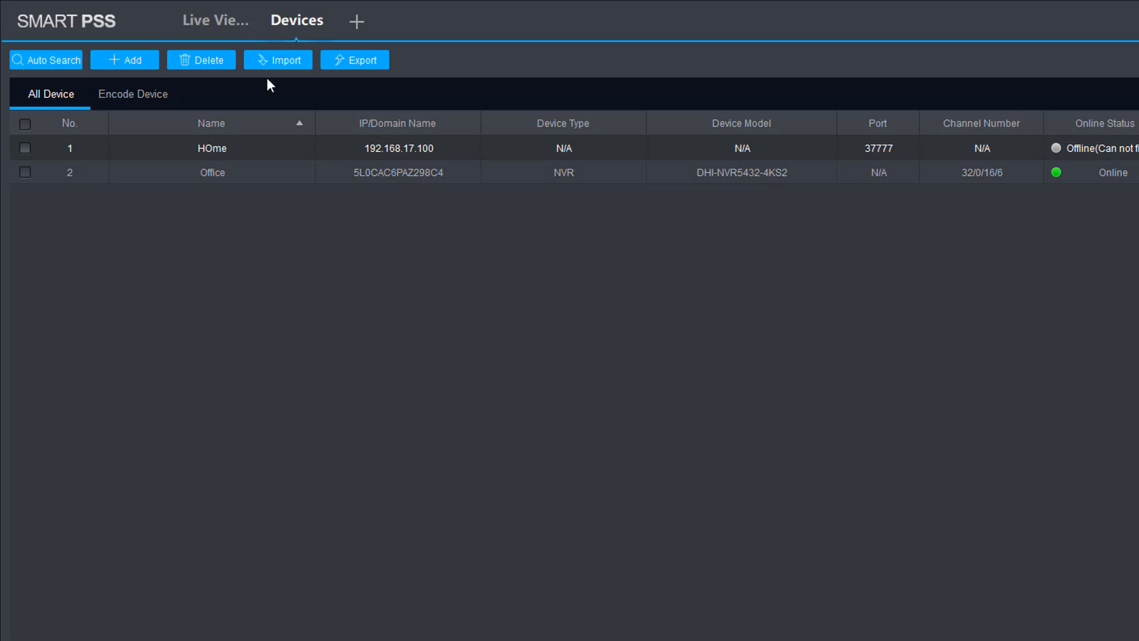
# In Live View, expand the Office NVR and play its camera feeds.
pyautogui.click(217, 21)
pyautogui.doubleClick(102, 168)
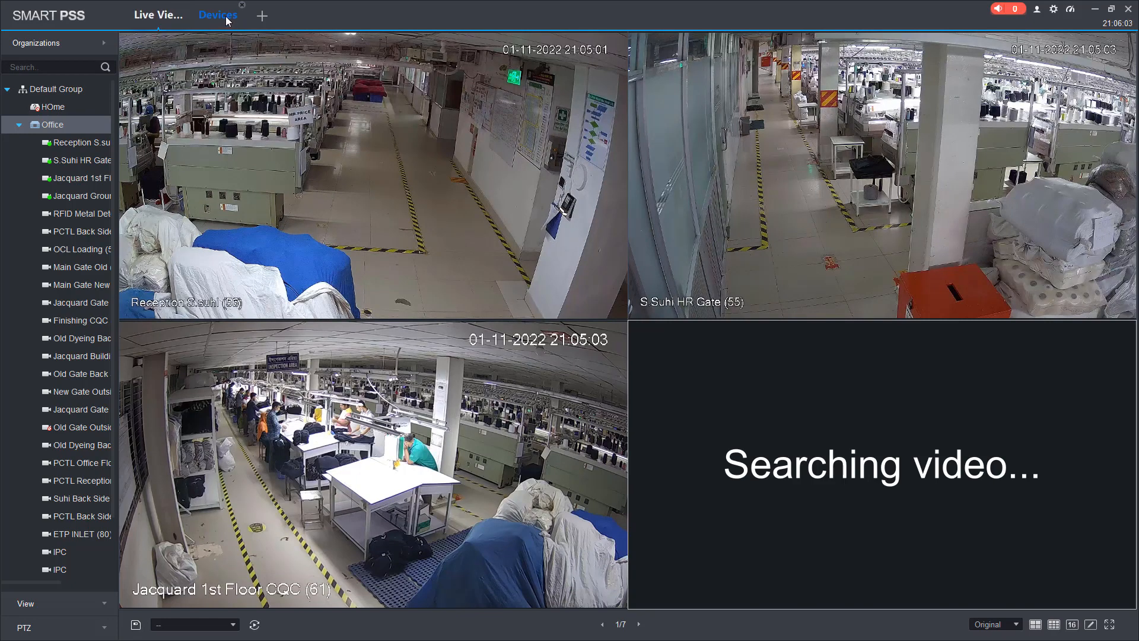
# Open a Playback page and expand the Office NVR to list its camera channels.
pyautogui.click(262, 16)
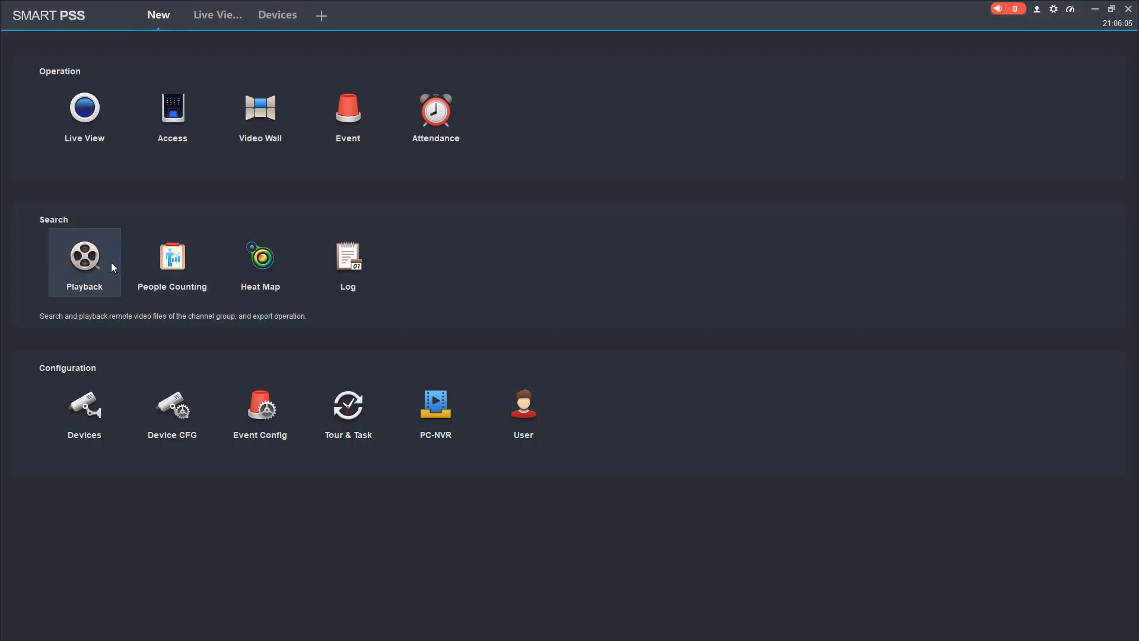
pyautogui.click(88, 263)
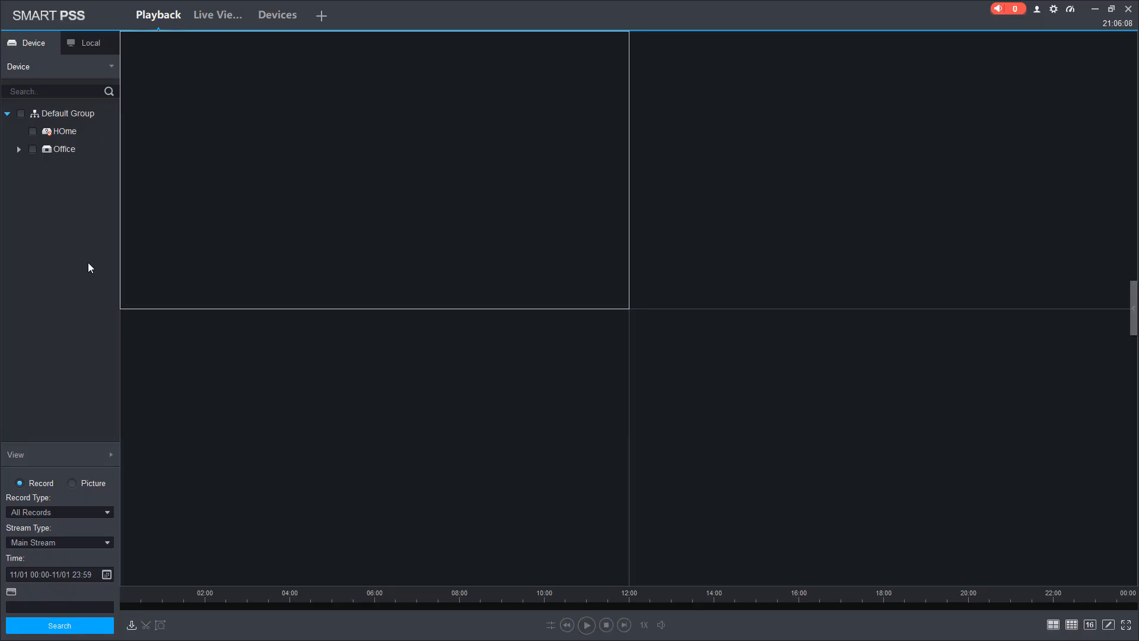
pyautogui.click(19, 150)
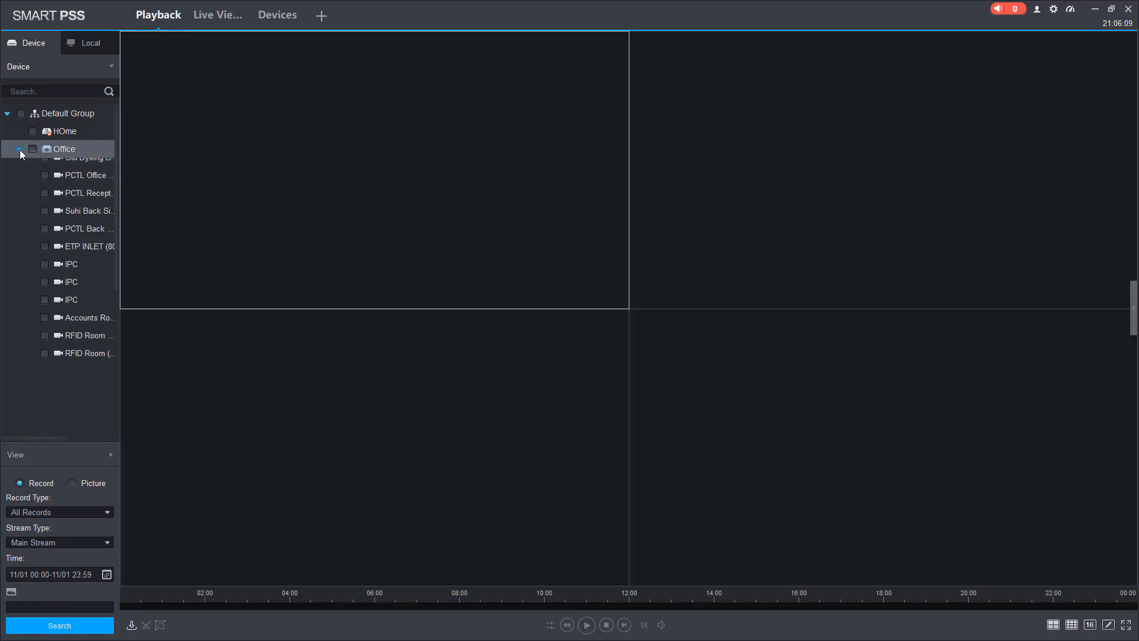